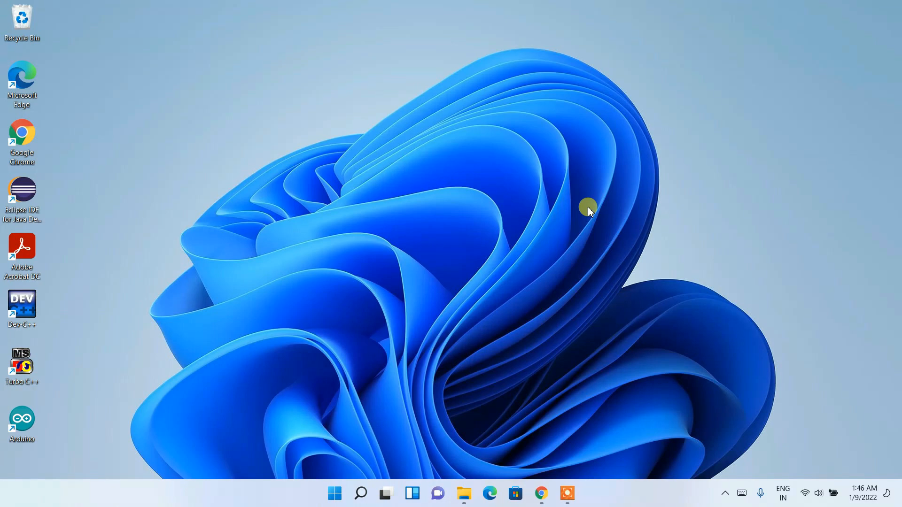
- Switch to Google Chrome and search for "android studio download"
click(545, 496)
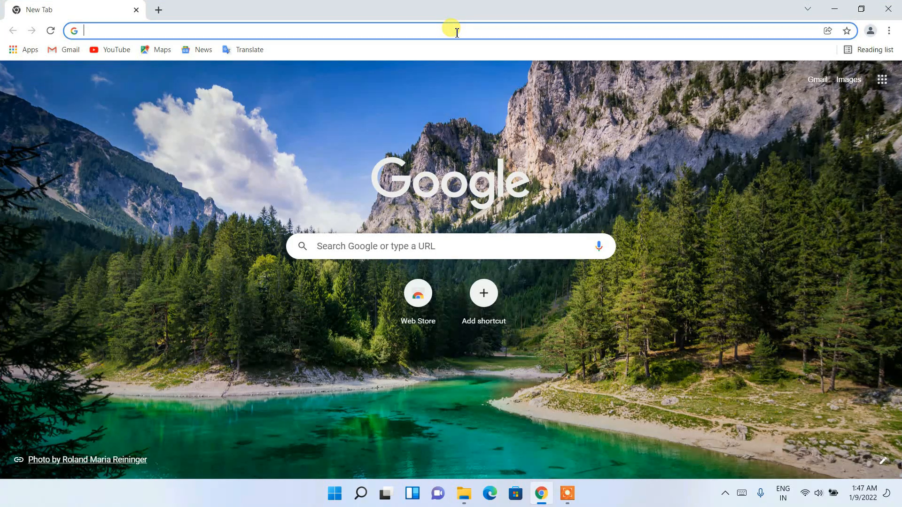
text(android)
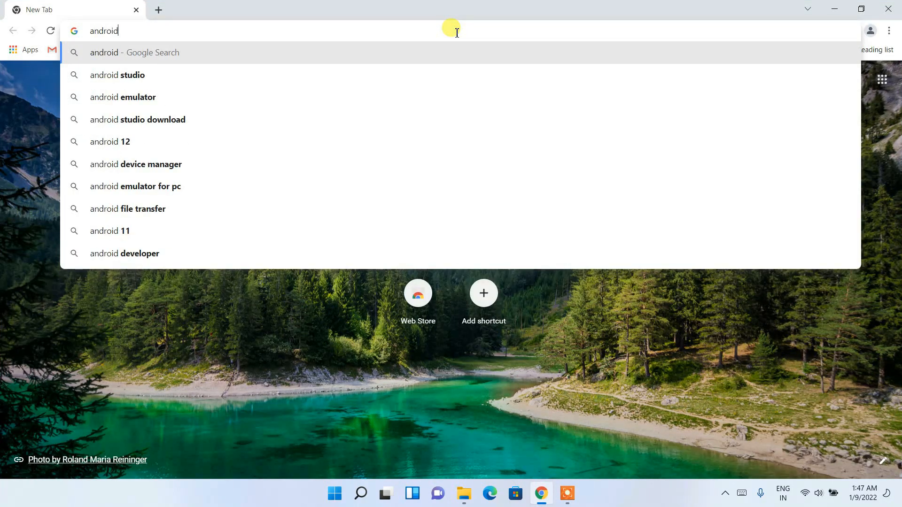
key(Down)
key(Down)
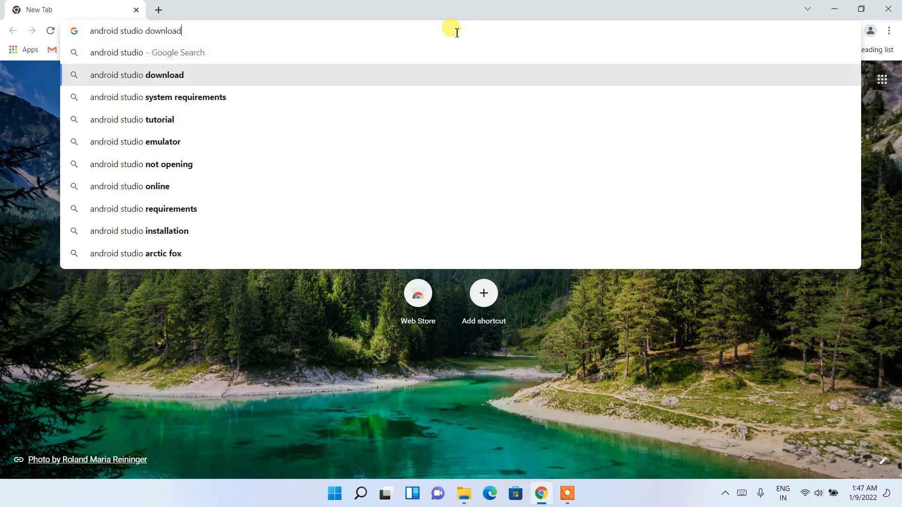
key(Return)
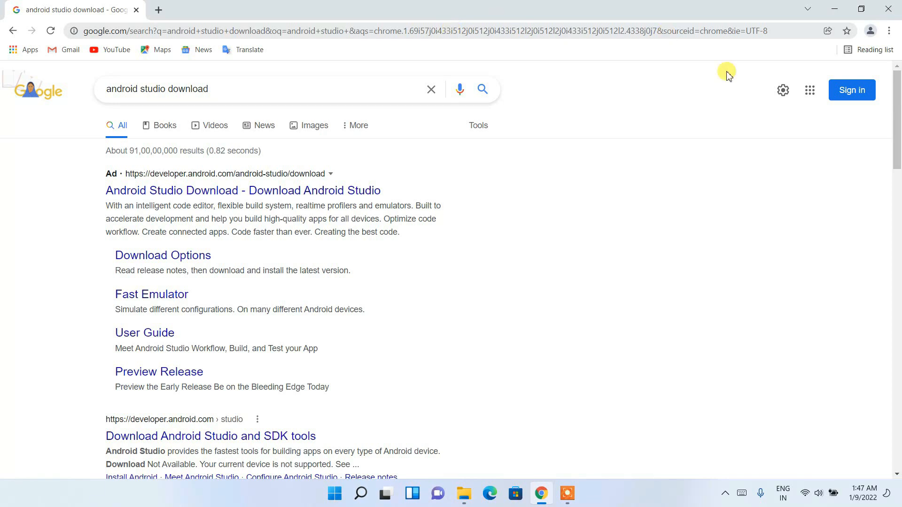
- Open the developer.android.com "Download Android Studio and SDK tools" result and check the offered version and download size
scroll(273, 190, down, 5)
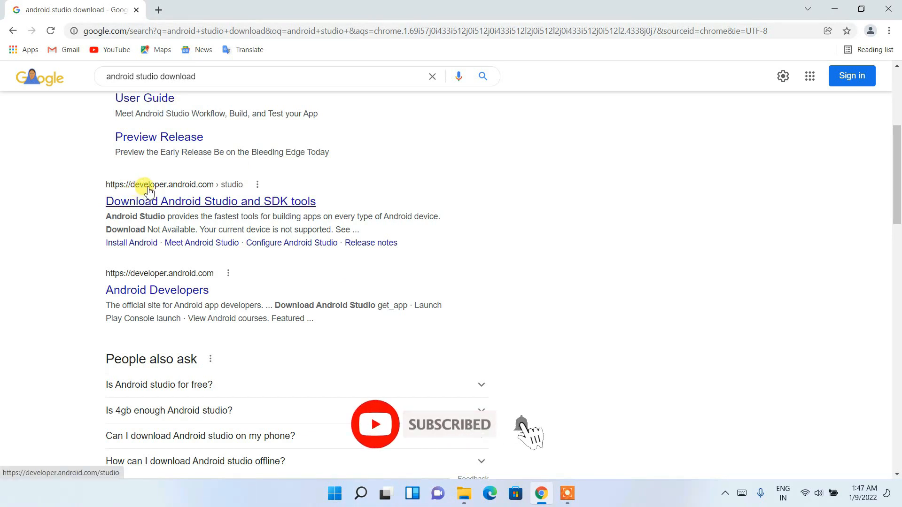
click(285, 203)
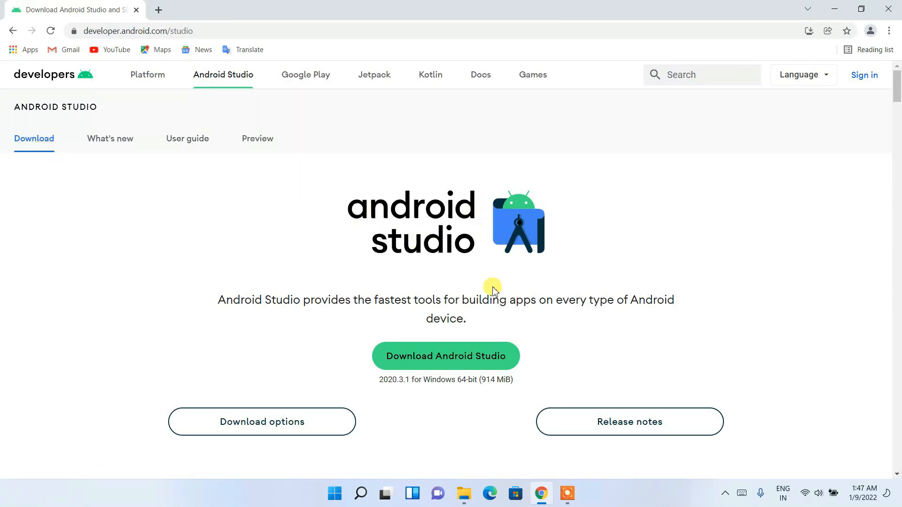
scroll(501, 281, down, 3)
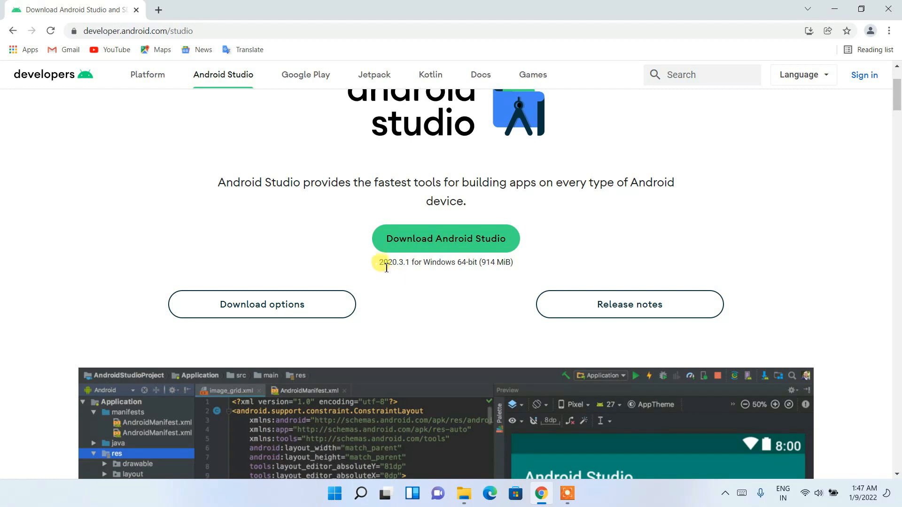
drag(383, 262, 523, 260)
click(464, 263)
click(524, 260)
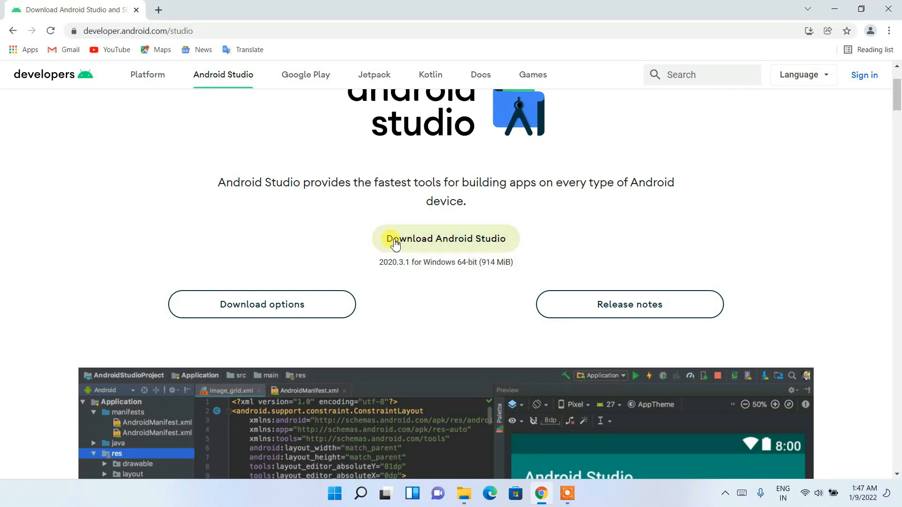
- Agree to the Android Studio license terms and start downloading Android Studio 2020.3.1 for Windows
click(460, 248)
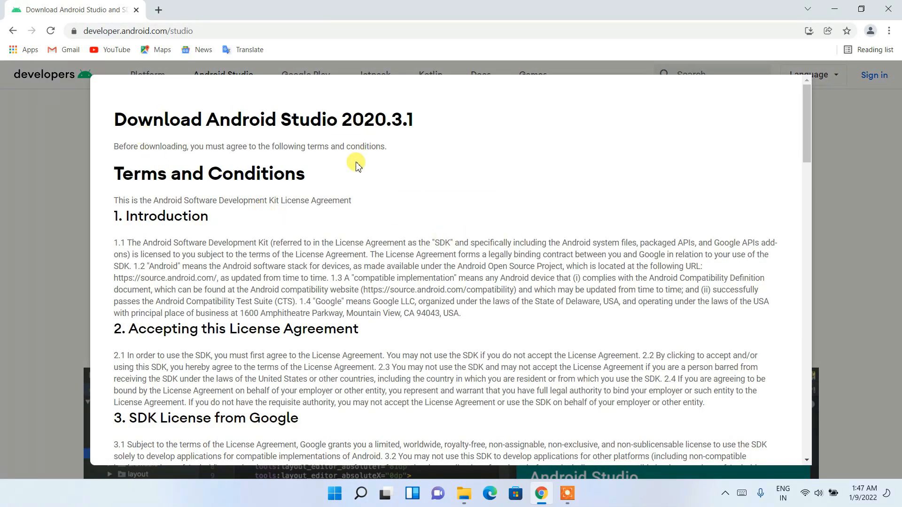
scroll(359, 201, down, 2)
scroll(350, 203, up, 2)
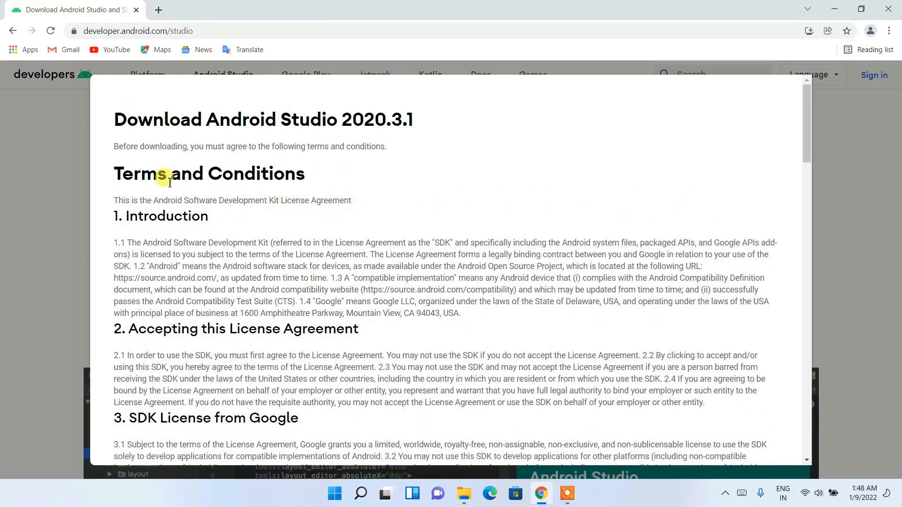
scroll(314, 183, down, 14)
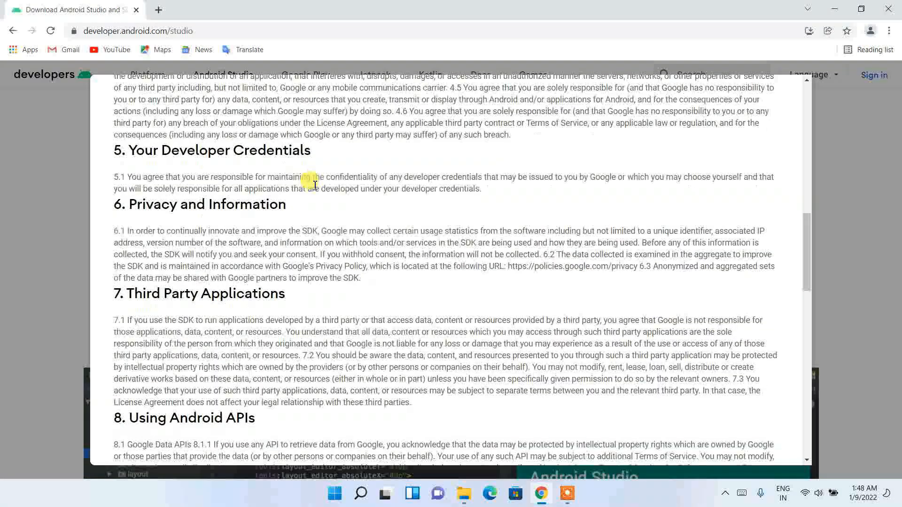
scroll(314, 183, down, 17)
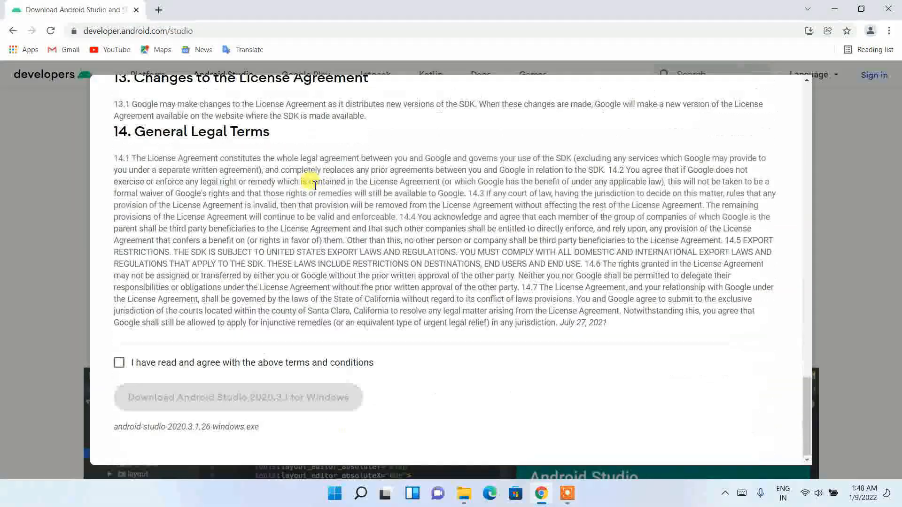
click(118, 364)
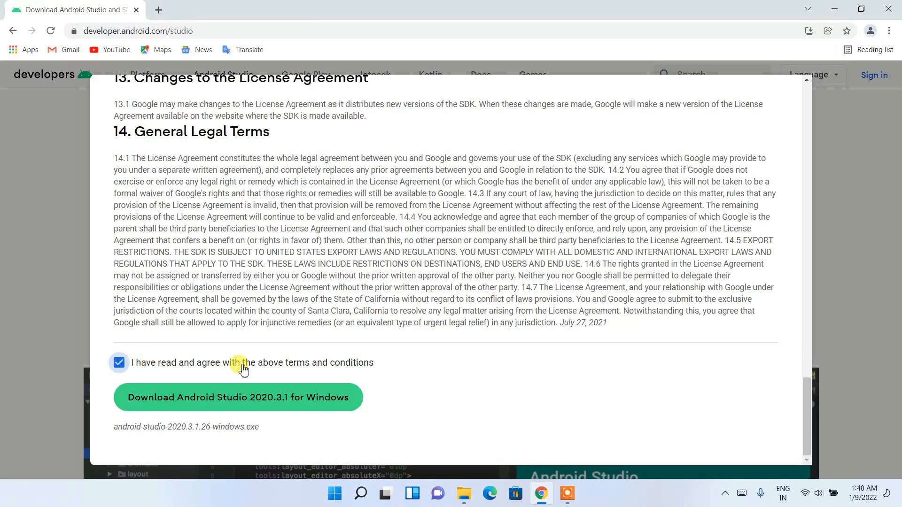
click(300, 398)
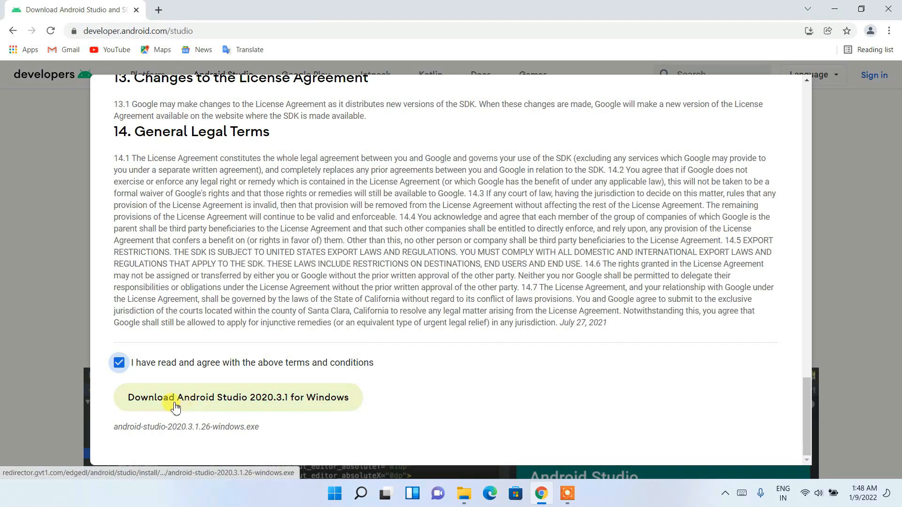
click(220, 401)
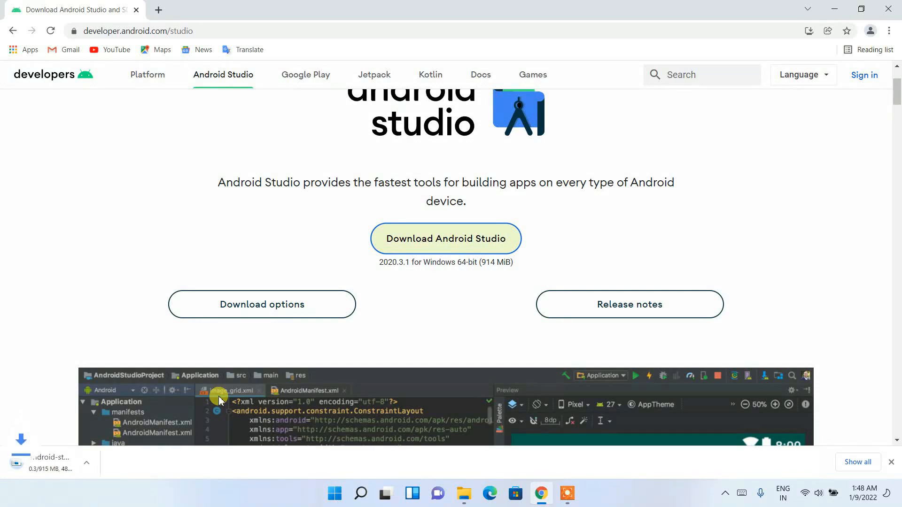
- Cancel the running Android Studio download and remove its entry from the browser's downloads list
click(855, 463)
click(337, 223)
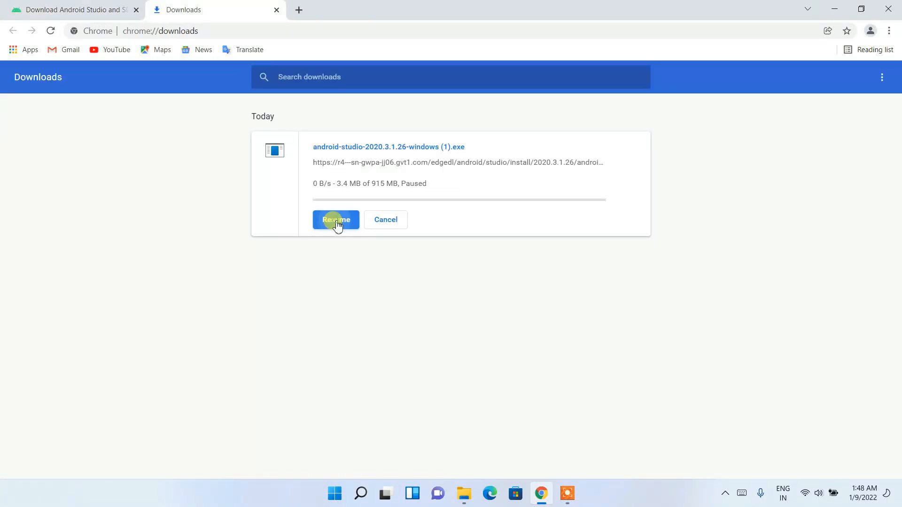
click(381, 219)
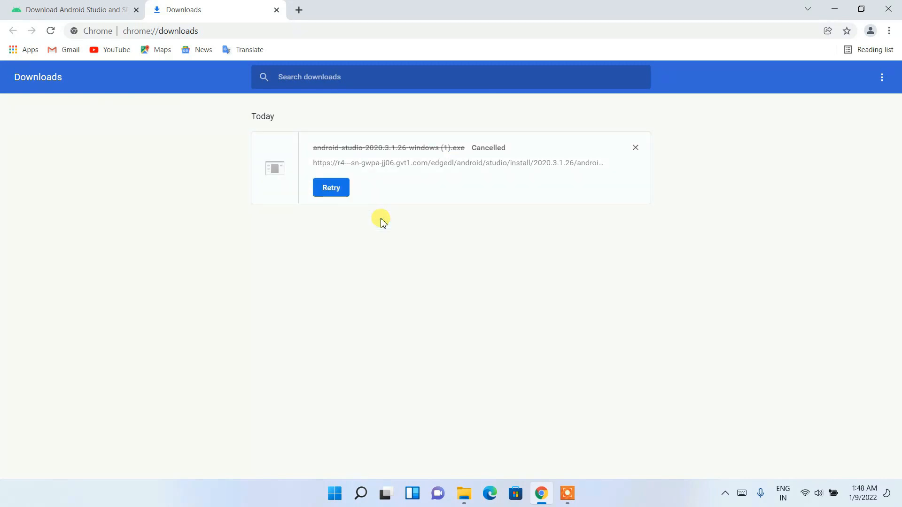
click(638, 149)
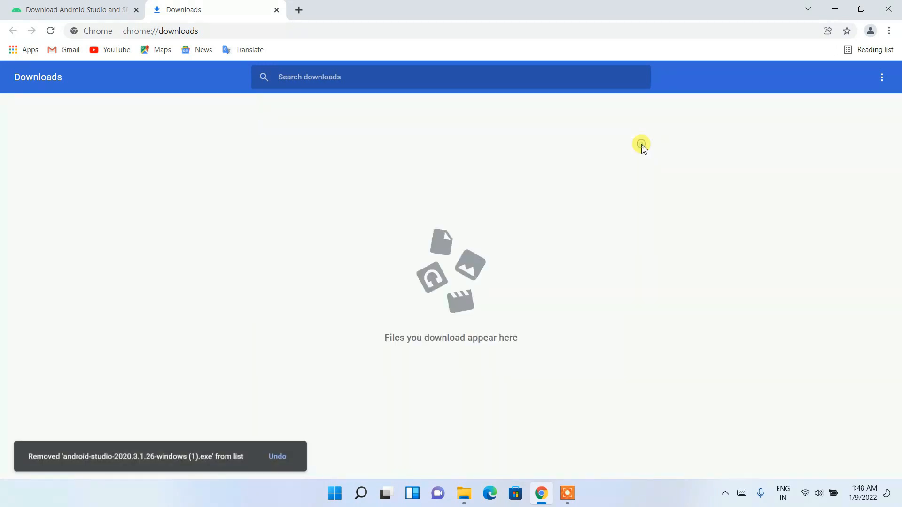
- Switch to File Explorer, launch the android-studio-2020.3.1.26-windows installer from the Software folder, and minimize the folder window
click(837, 9)
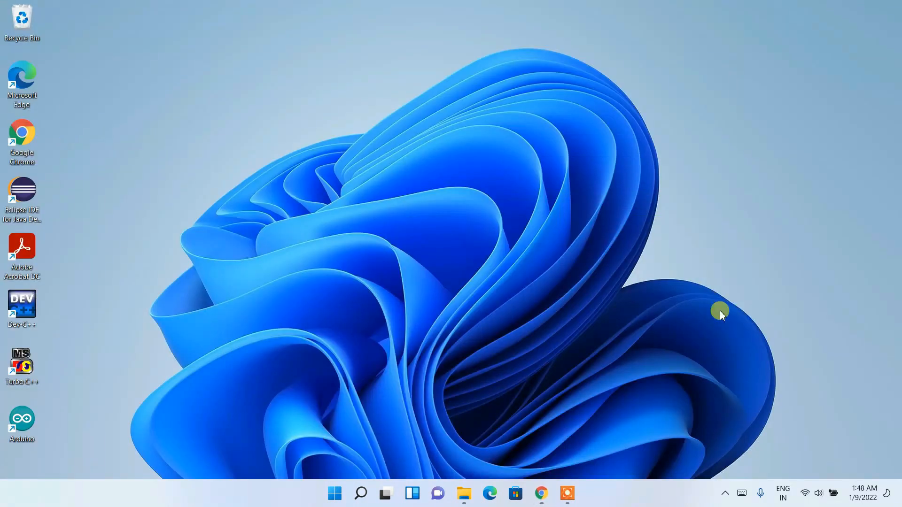
click(467, 498)
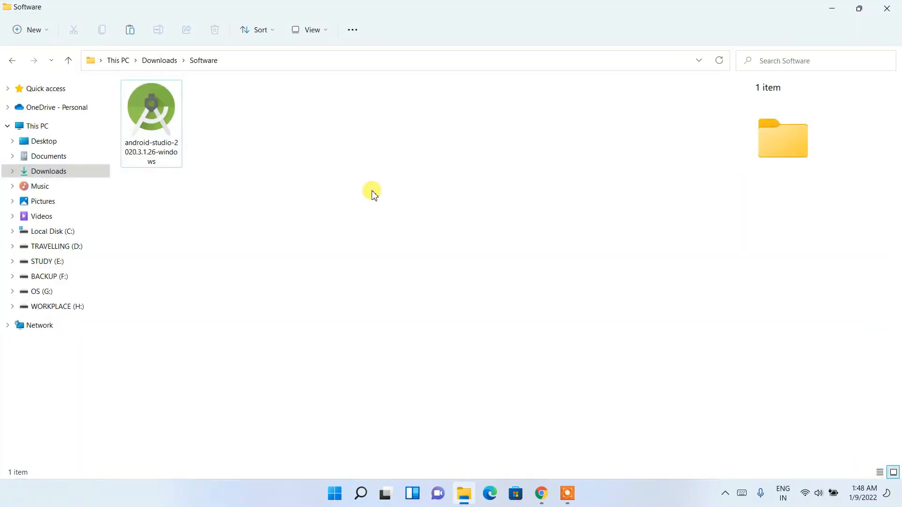
click(157, 117)
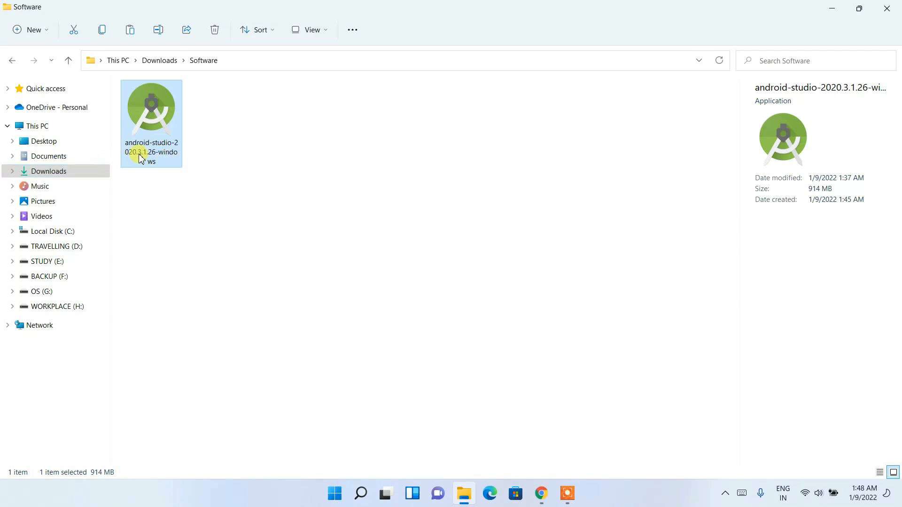
double_click(147, 117)
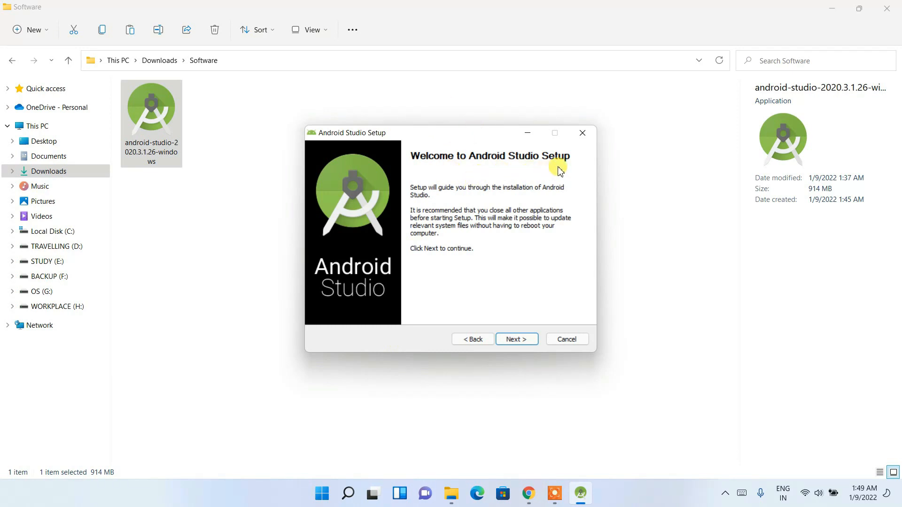
click(832, 9)
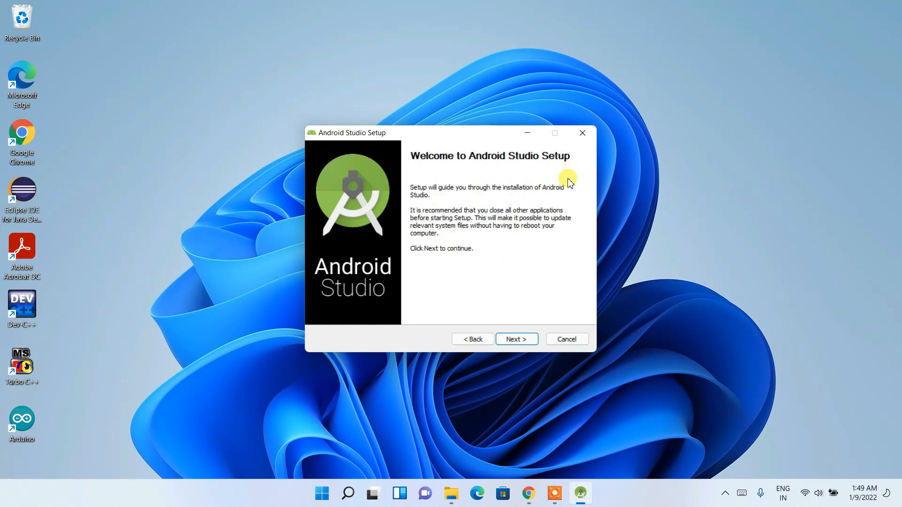
- Advance the setup to component selection, exclude Android Virtual Device from the installation, and accept the selection
click(516, 339)
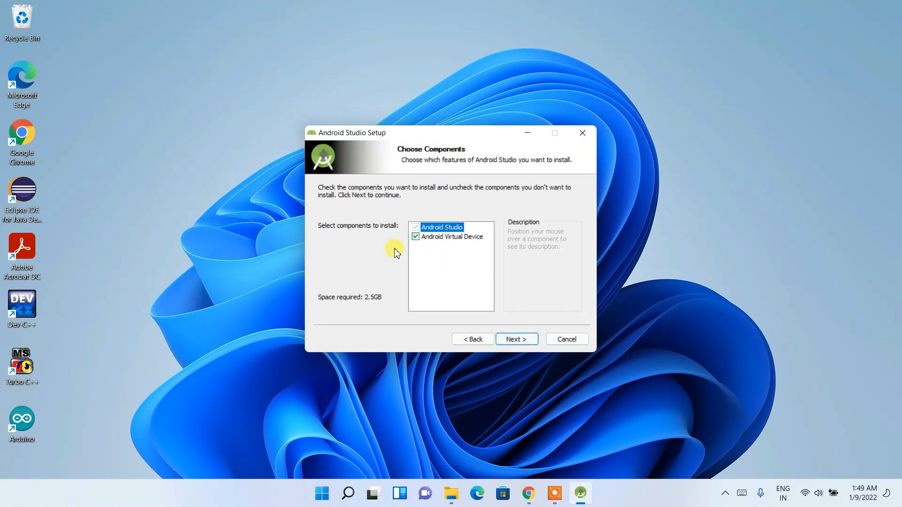
mouse_move(421, 244)
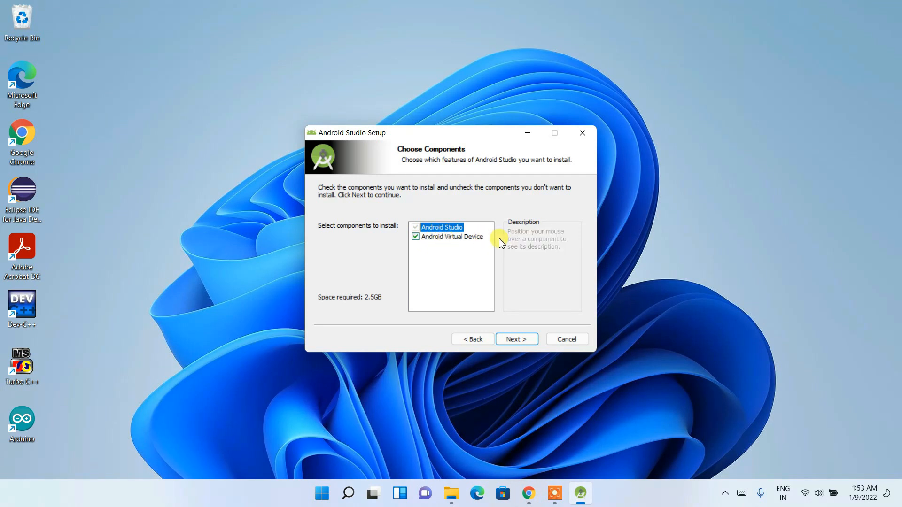
click(447, 241)
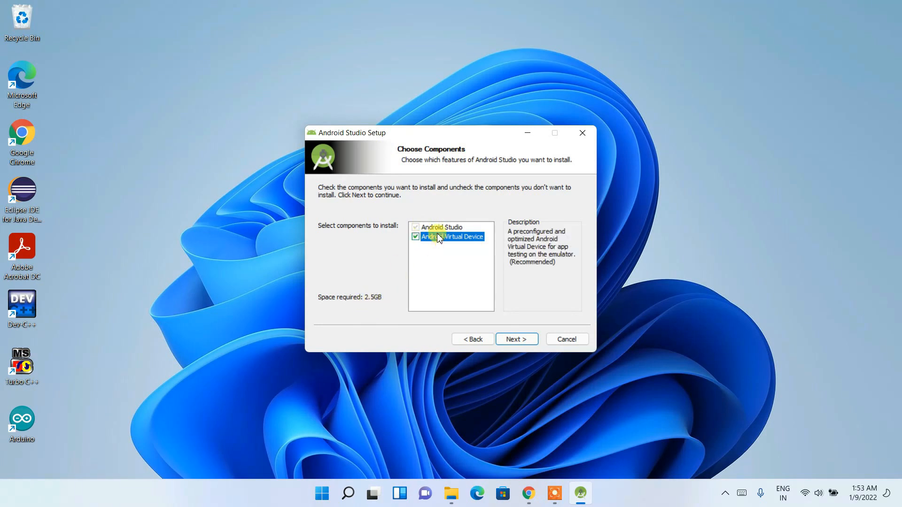
click(416, 238)
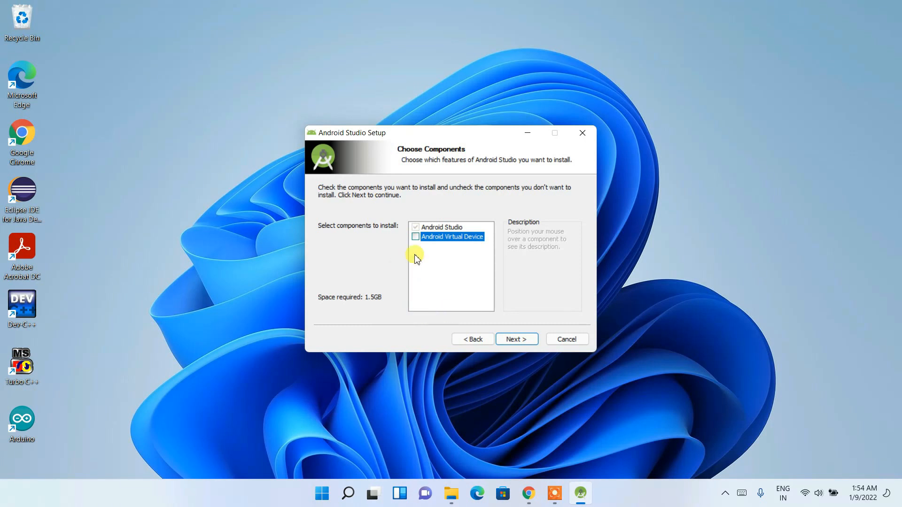
mouse_move(420, 240)
click(517, 340)
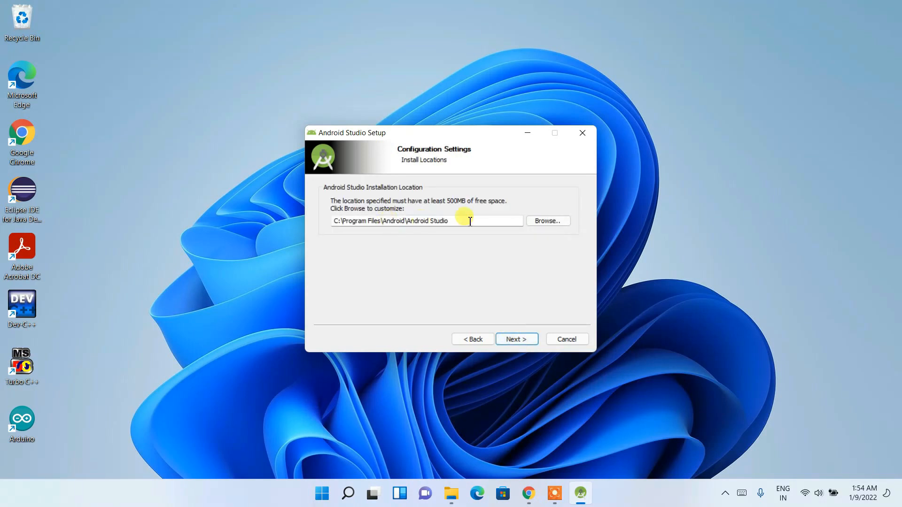
- Keep C:\Program Files\Android\Android Studio as the installation location and accept it
drag(473, 219, 323, 228)
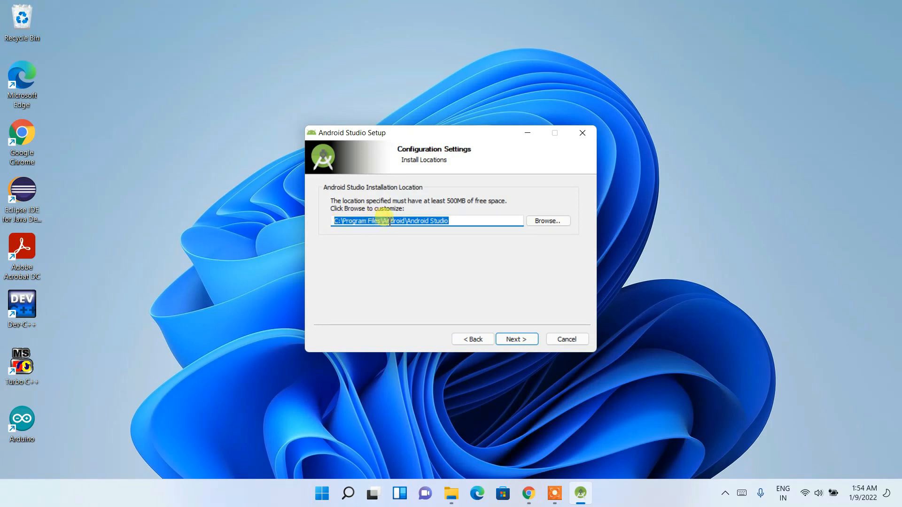
drag(462, 223, 381, 222)
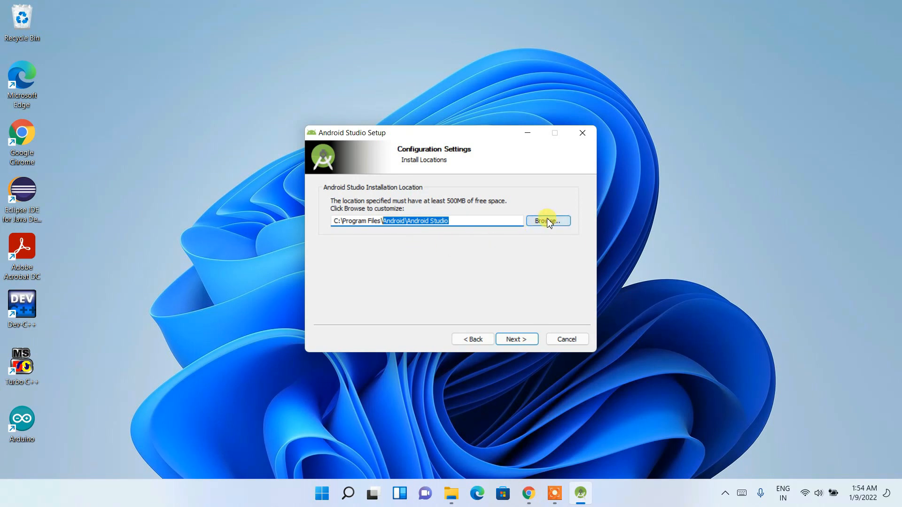
drag(457, 221, 306, 238)
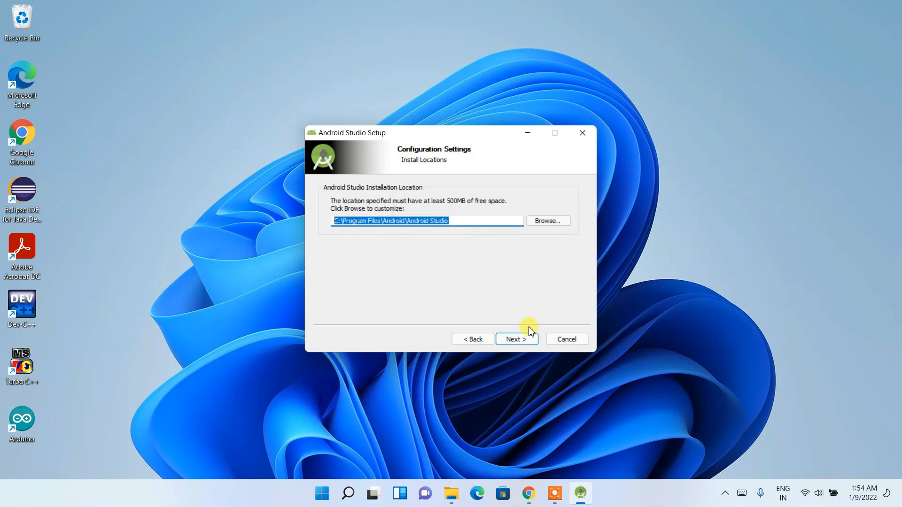
click(523, 340)
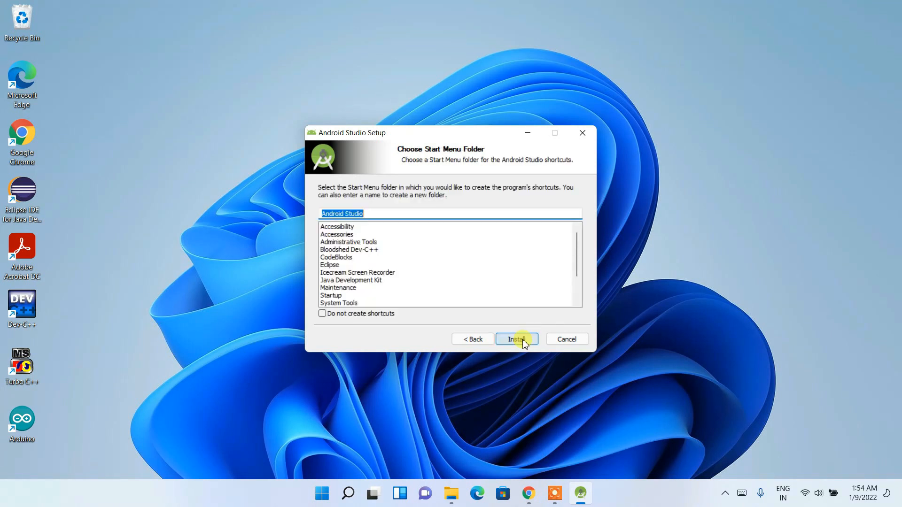
- Install with Android Studio as the Start Menu folder and finish the setup with Start Android Studio enabled
click(375, 214)
drag(376, 214, 303, 212)
click(520, 339)
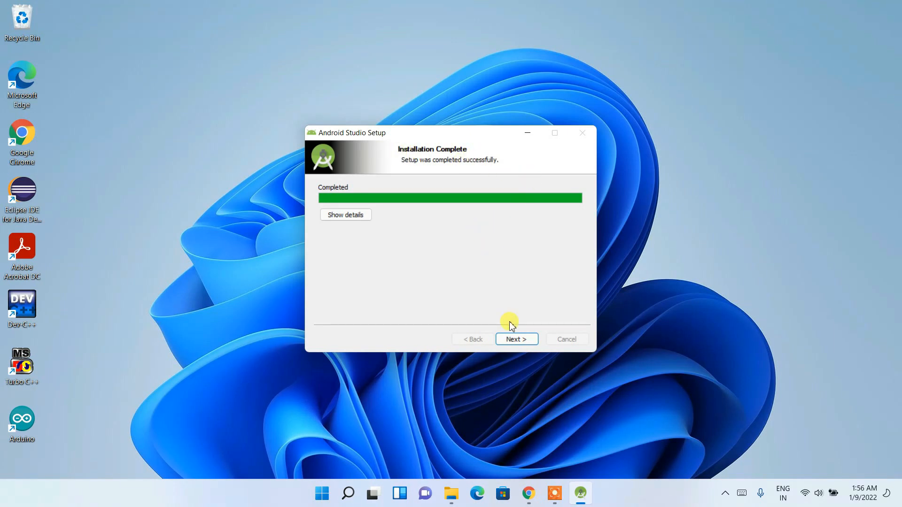
click(513, 338)
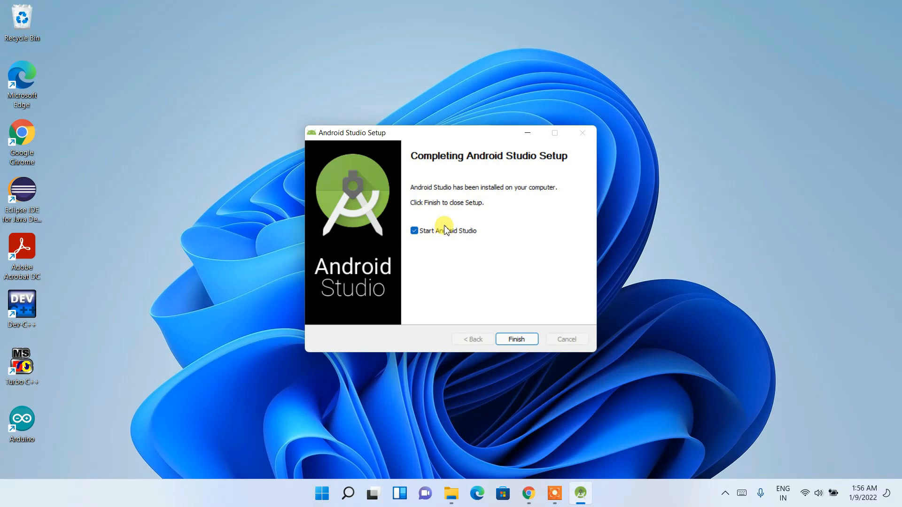
click(516, 339)
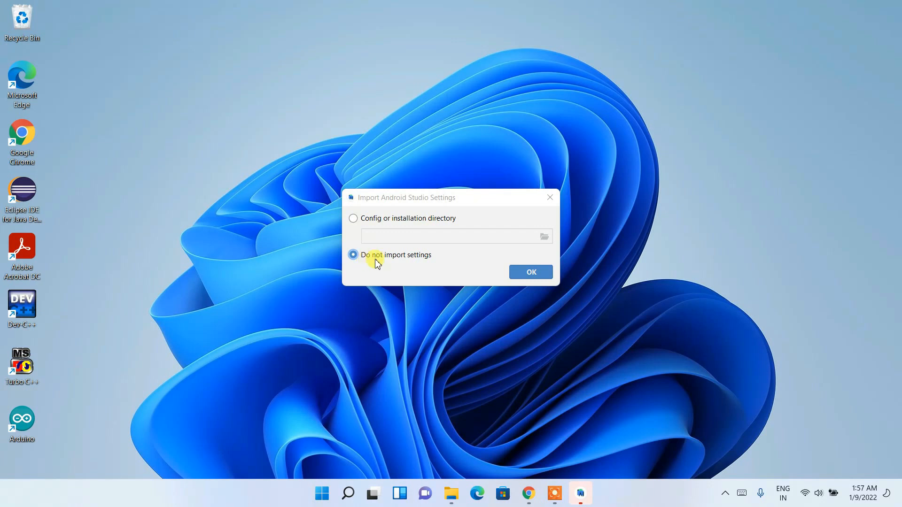
- Start Android Studio without importing settings and decline sending usage statistics to Google
click(533, 273)
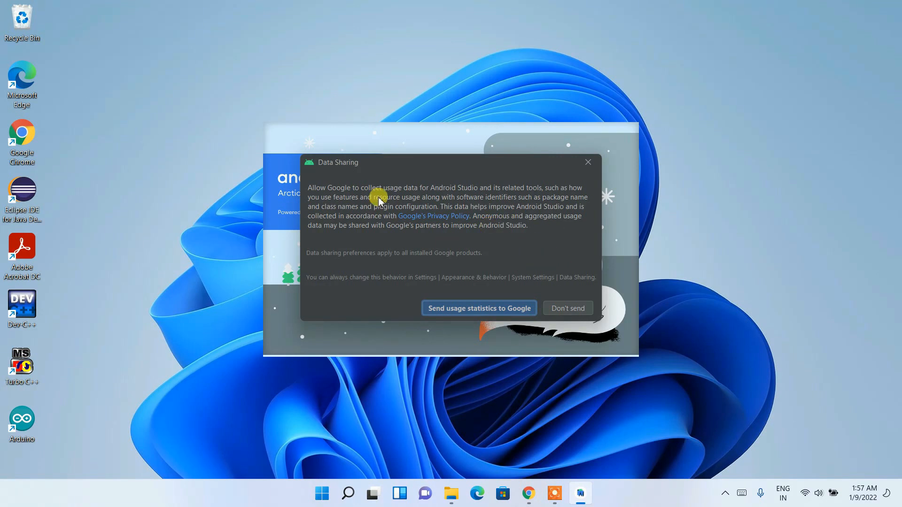
click(574, 309)
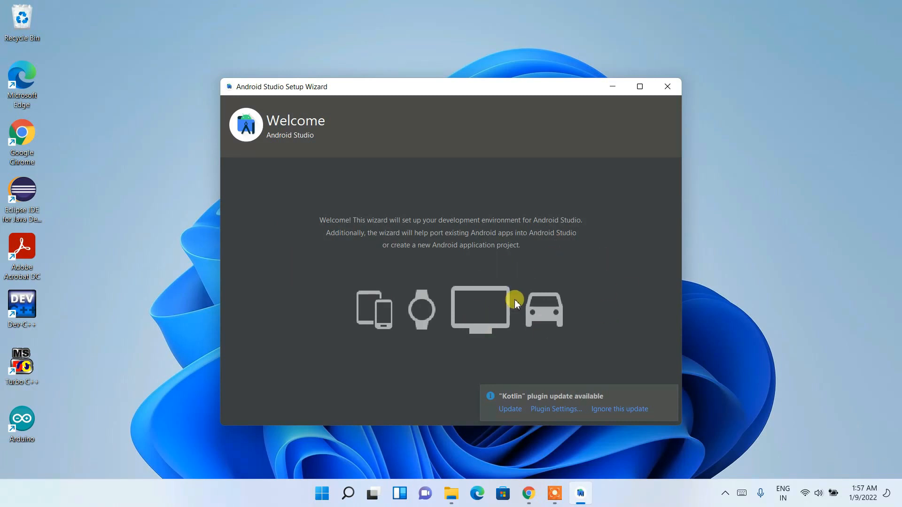
- Maximize the setup wizard and proceed with the Custom install type
click(640, 87)
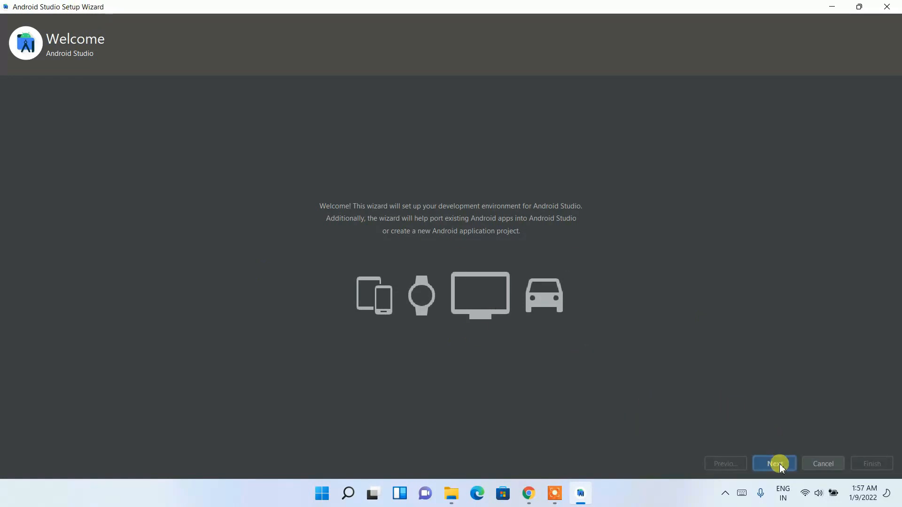
click(775, 464)
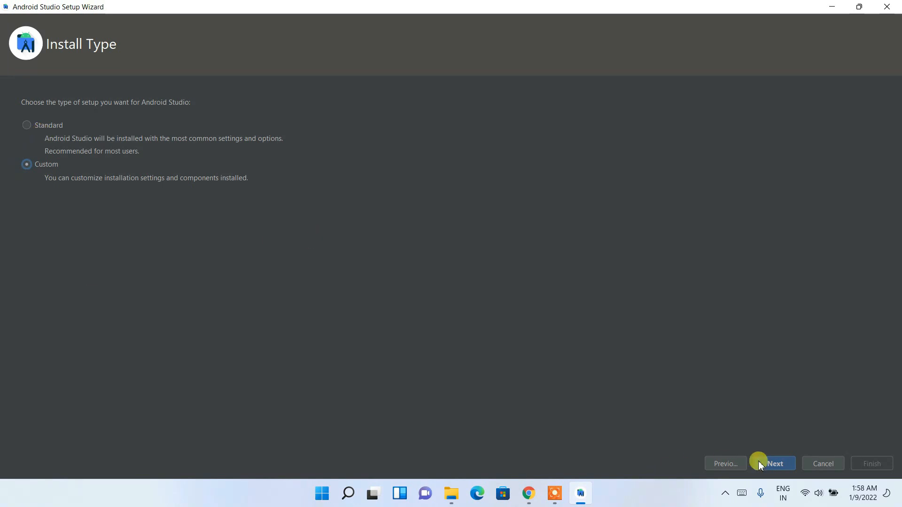
click(771, 465)
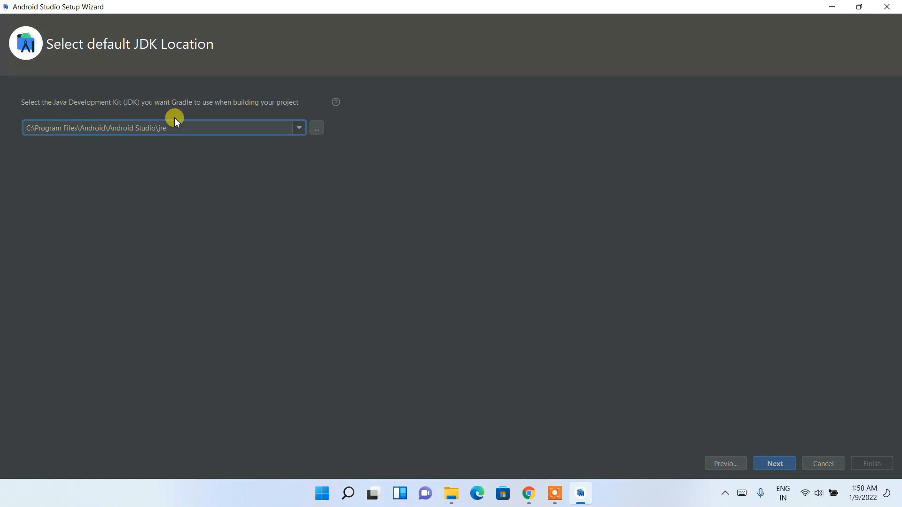
- Keep C:\Program Files\Android\Android Studio\jre as the default JDK location and accept it
drag(193, 127, 26, 128)
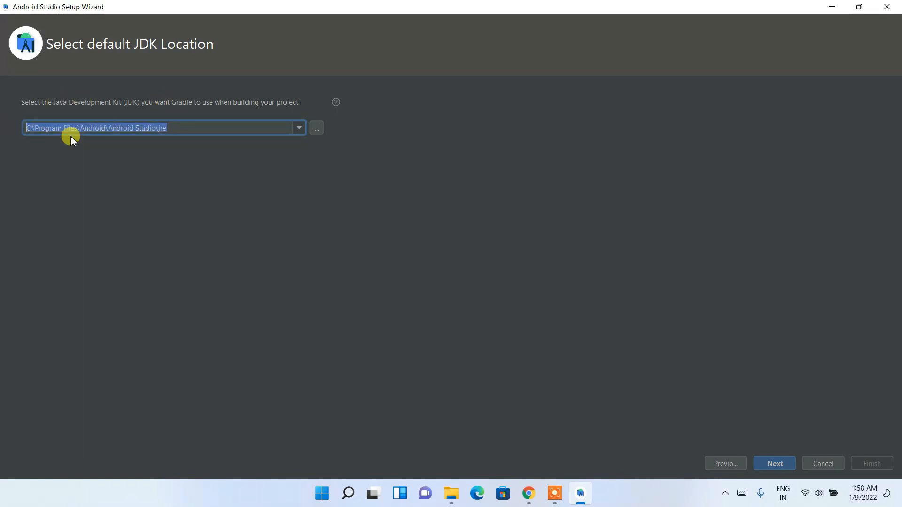
click(185, 130)
triple_click(185, 130)
click(182, 129)
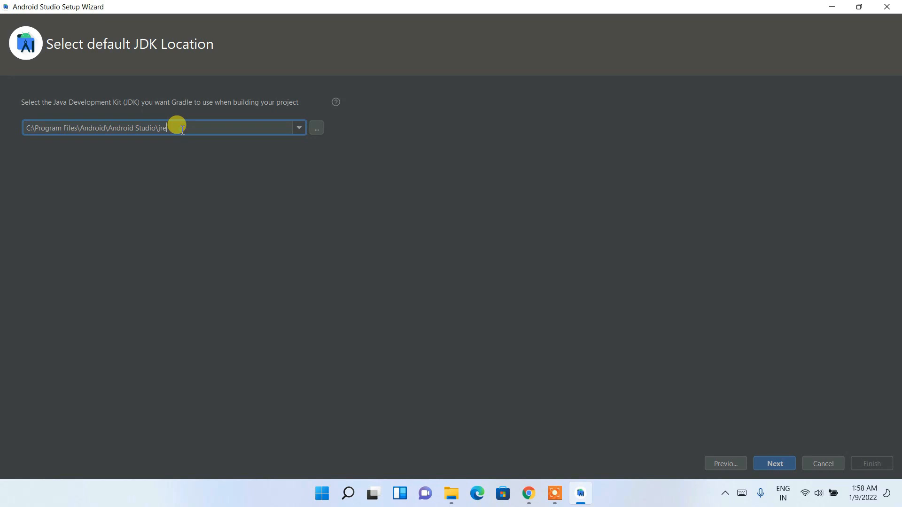
drag(159, 128, 1, 132)
click(189, 129)
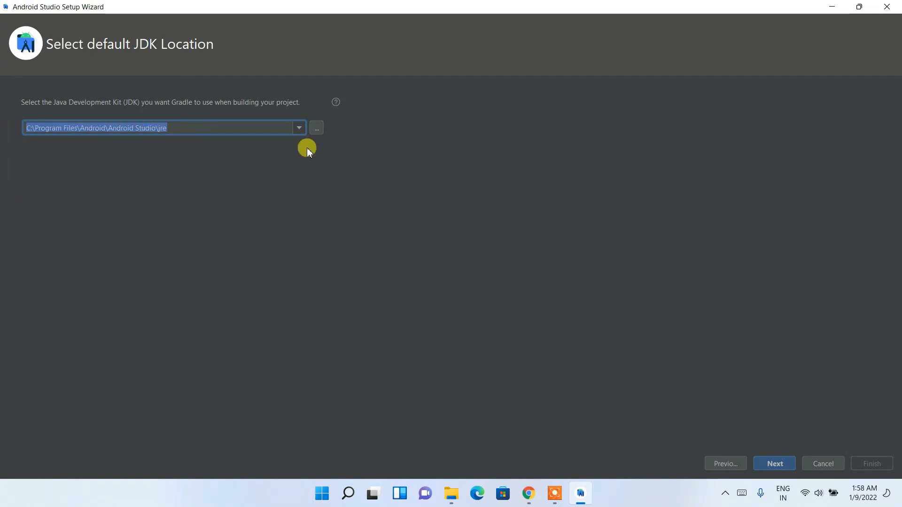
click(780, 464)
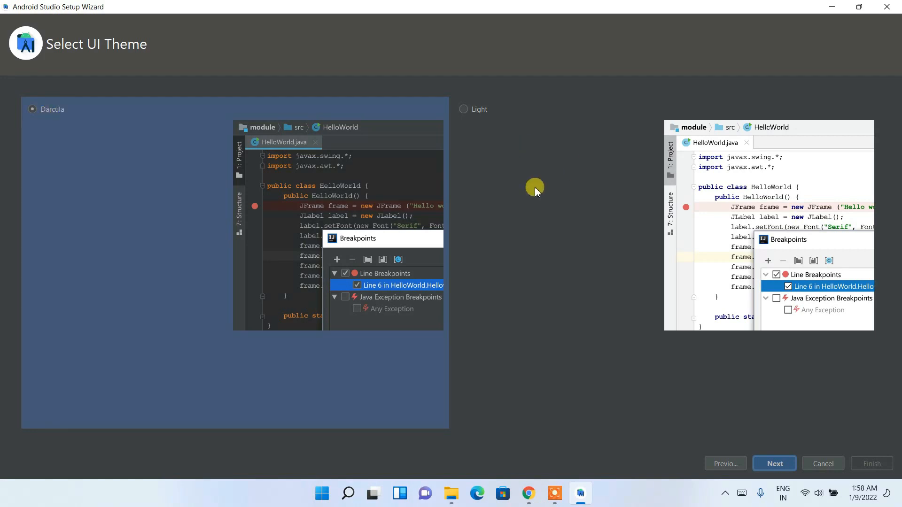
- Preview the Light UI theme, return to Darcula, and accept it
click(520, 195)
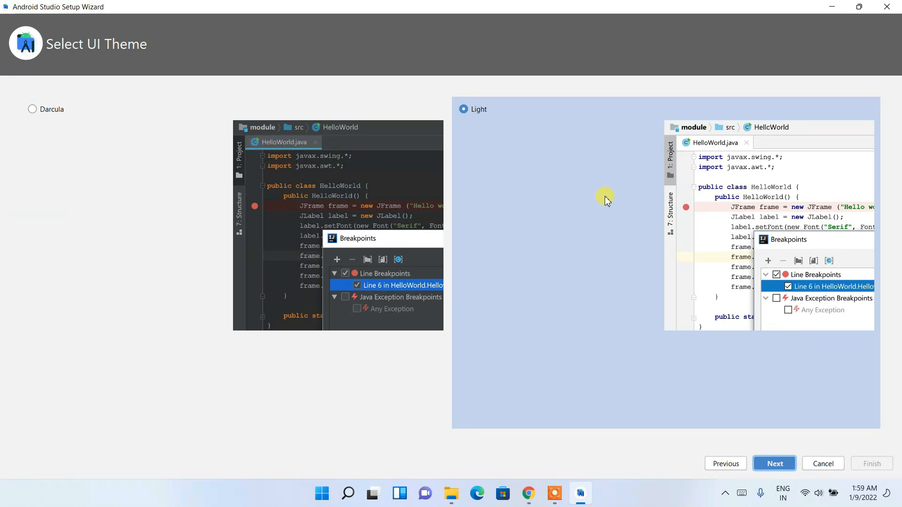
click(56, 185)
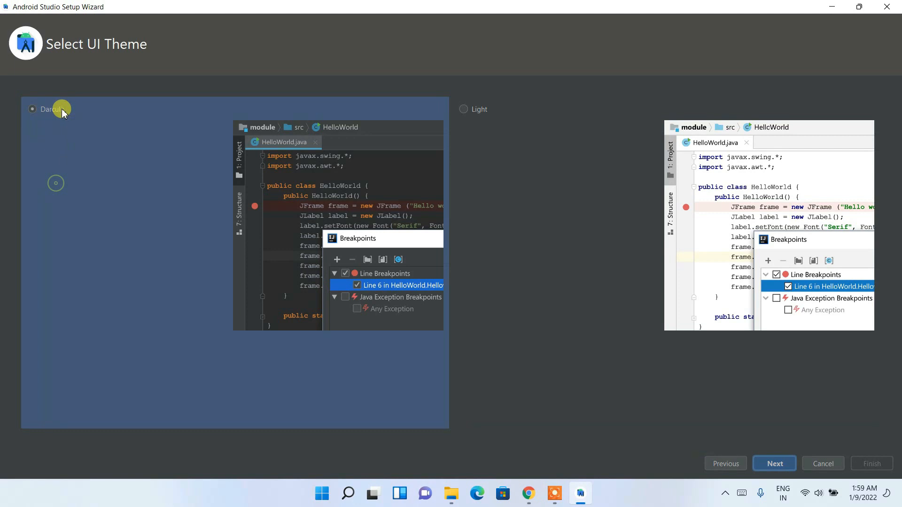
click(775, 464)
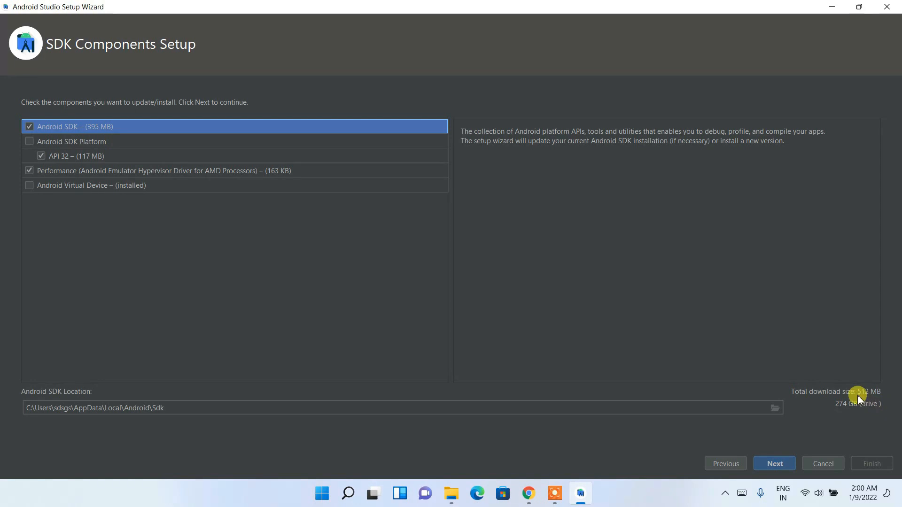
- Accept the Android SDK, API 32 and AMD hypervisor driver components, download them, and finish the setup wizard
click(775, 464)
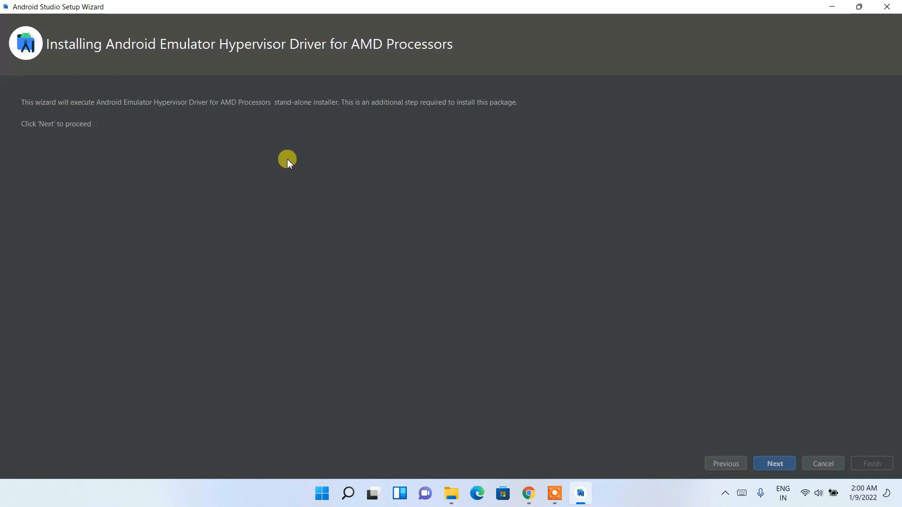
click(768, 464)
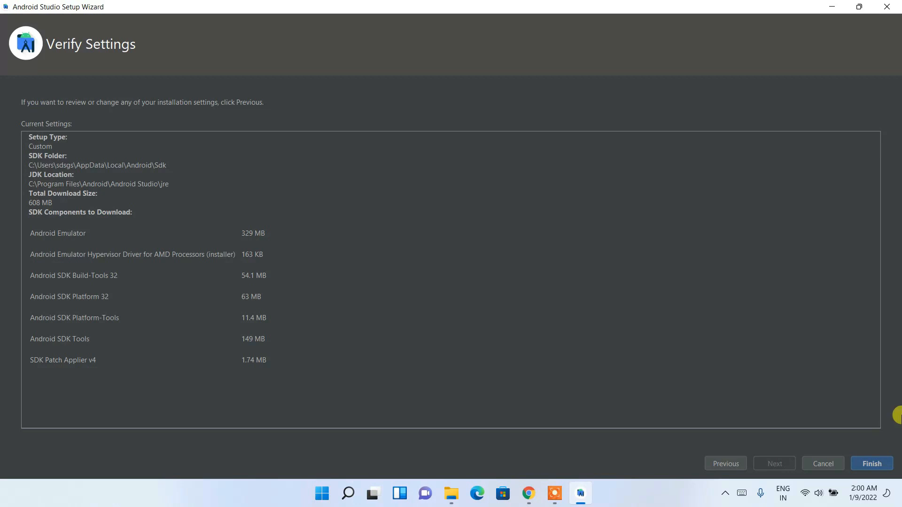
click(873, 462)
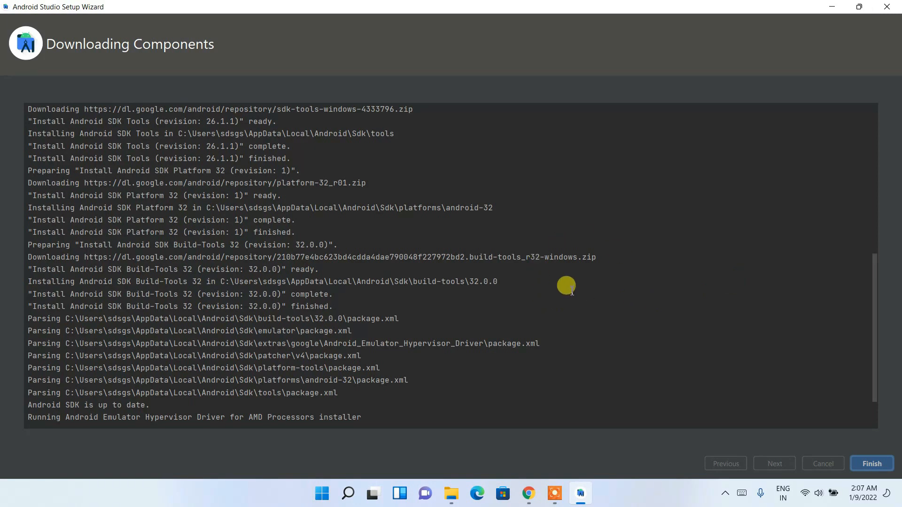
click(873, 464)
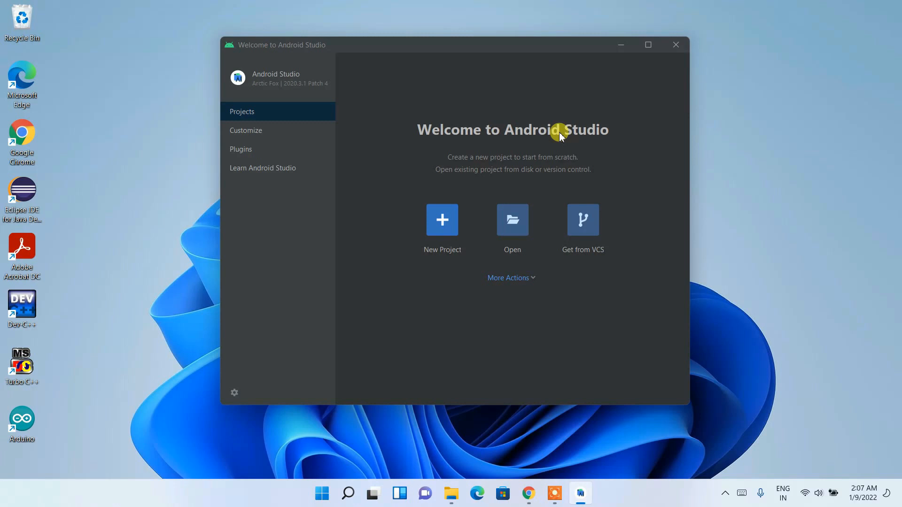
- Maximize the welcome window and start a new project from the Phone and Tablet Empty Activity template
click(654, 47)
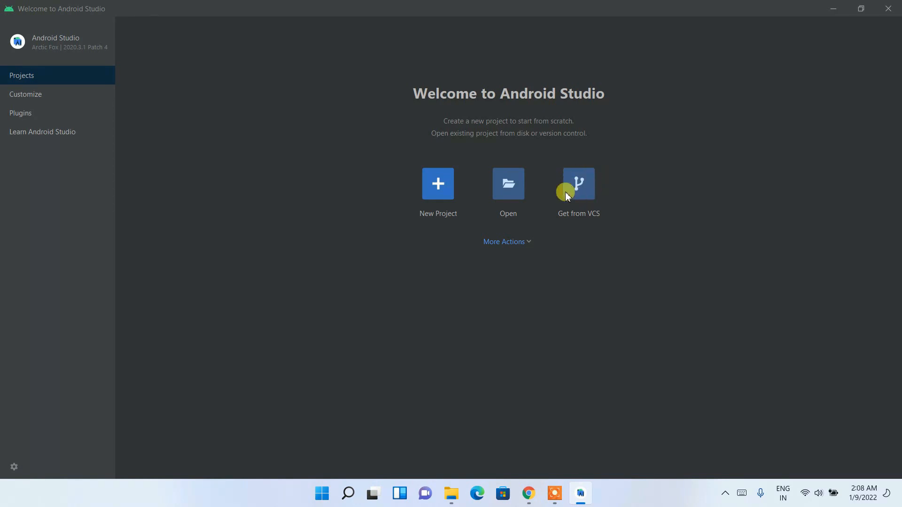
click(440, 183)
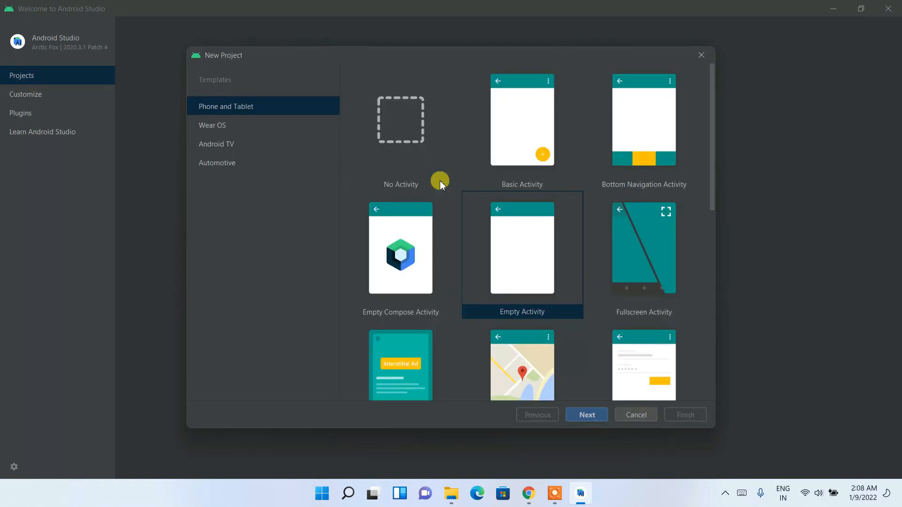
scroll(588, 233, down, 3)
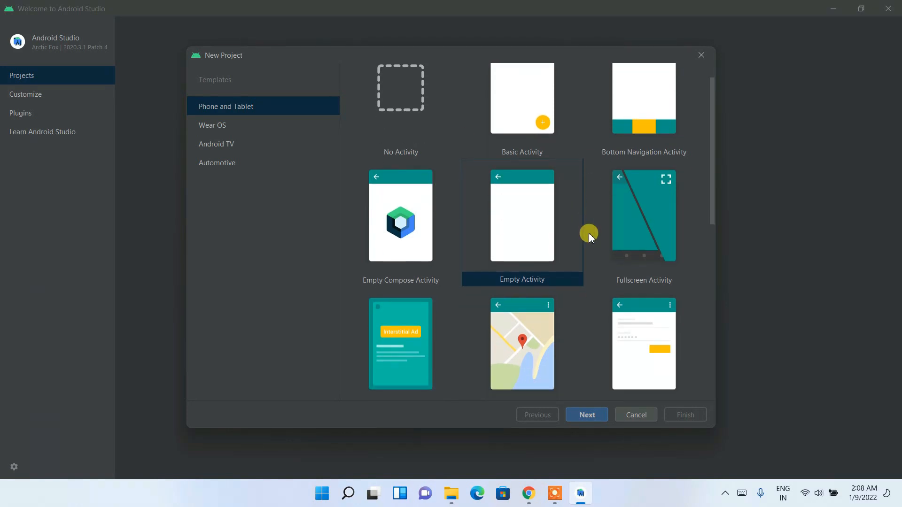
scroll(584, 277, down, 5)
scroll(655, 328, up, 4)
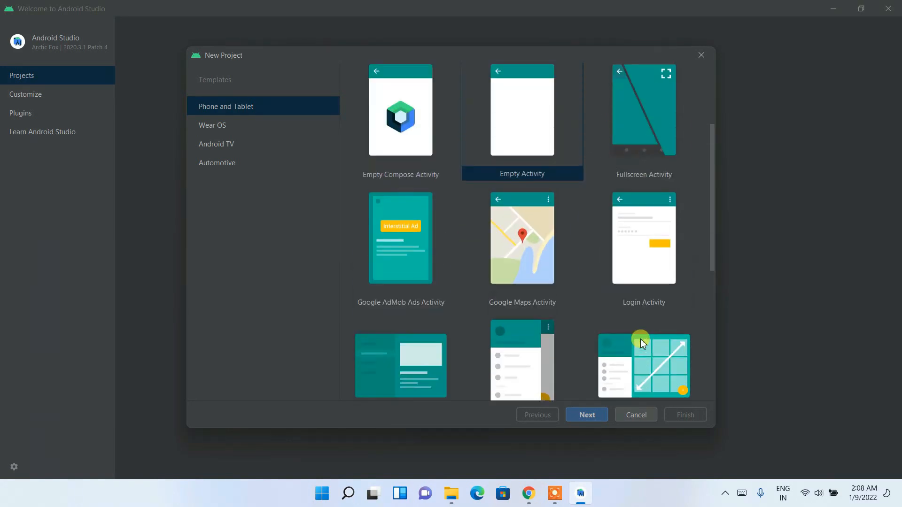
scroll(643, 342, up, 3)
click(546, 233)
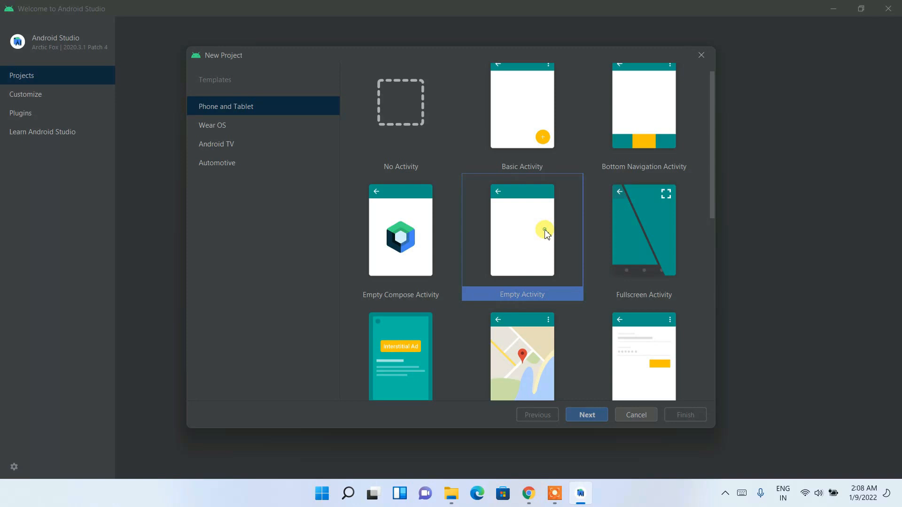
click(588, 415)
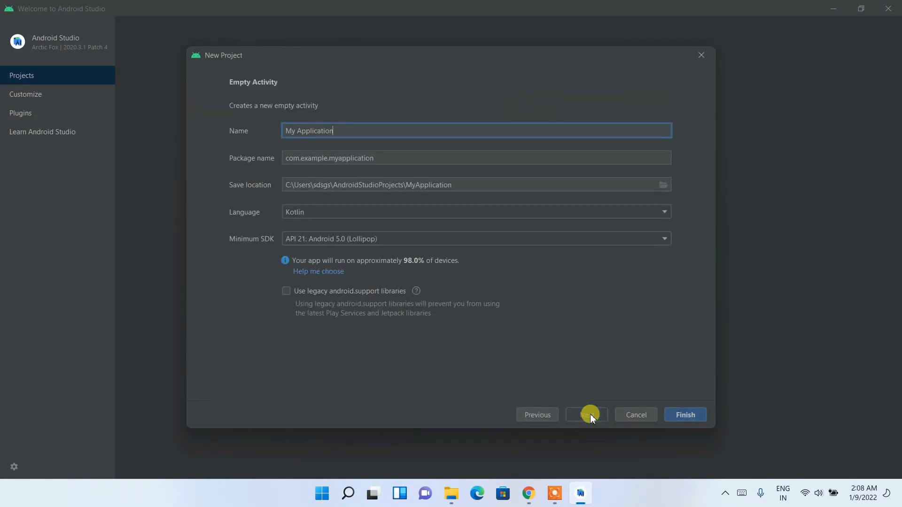
- Name the new project helloWorld
drag(376, 131, 160, 131)
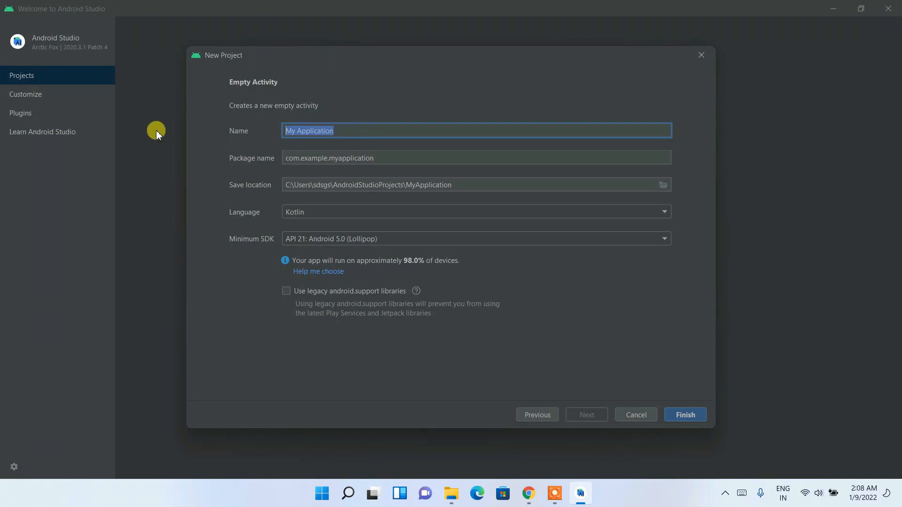
text(hee)
key(BackSpace)
text(lloWorld)
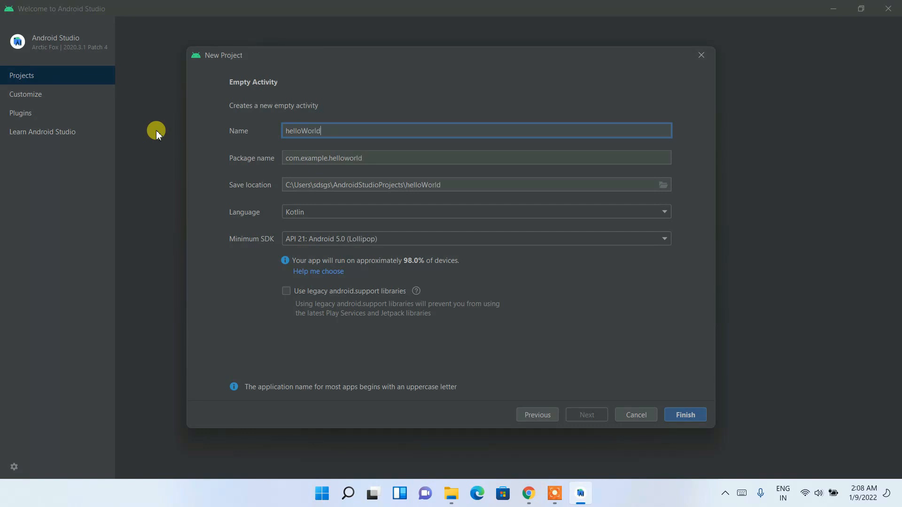
- Set the project language to Java, keep API 21: Android 5.0 (Lollipop) as the minimum SDK, and create the project
click(338, 213)
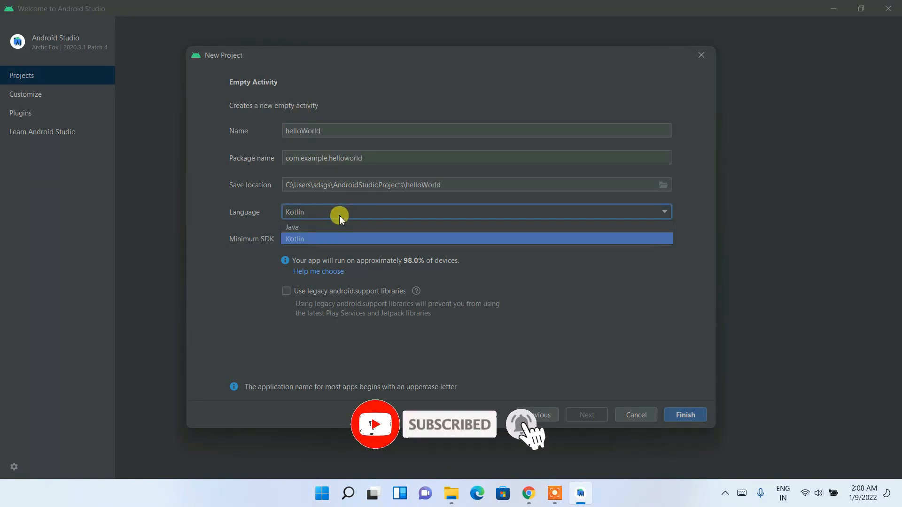
click(323, 227)
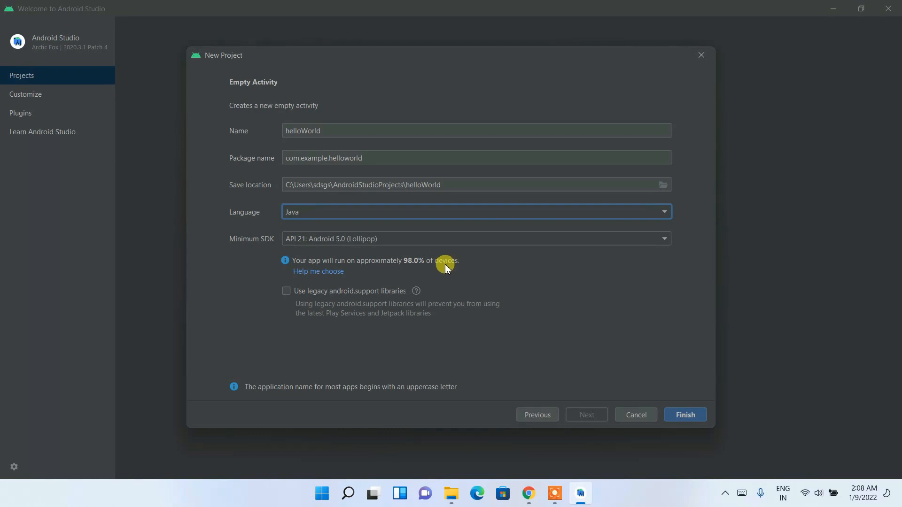
click(533, 238)
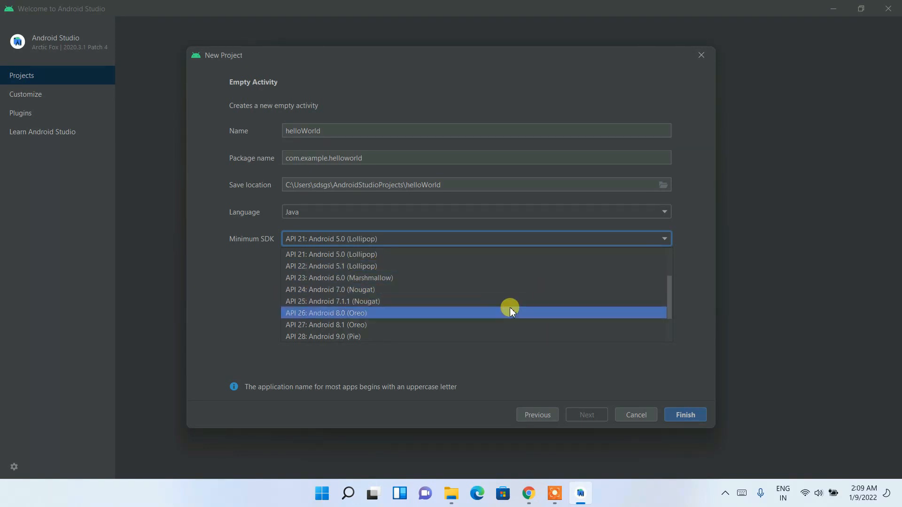
click(697, 242)
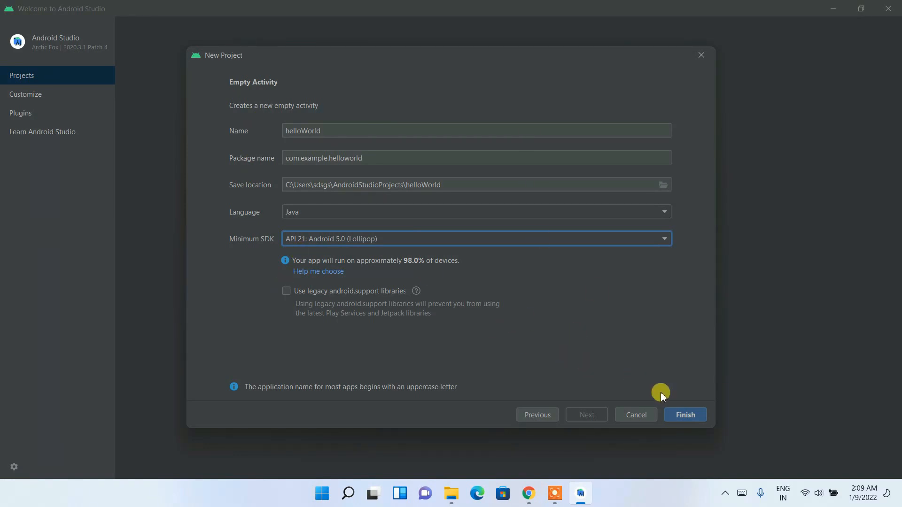
click(686, 415)
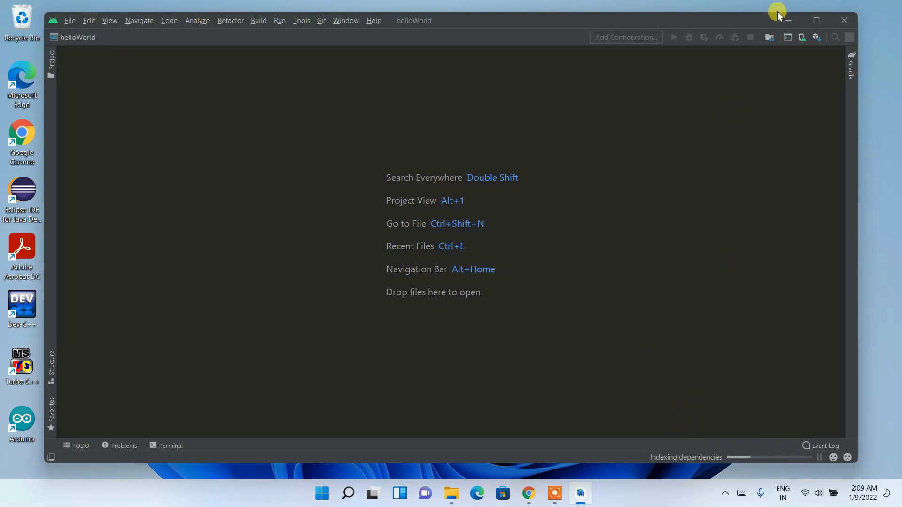
- Maximize the project window and enlarge the editor by hiding What's New and narrowing the project tree
click(816, 20)
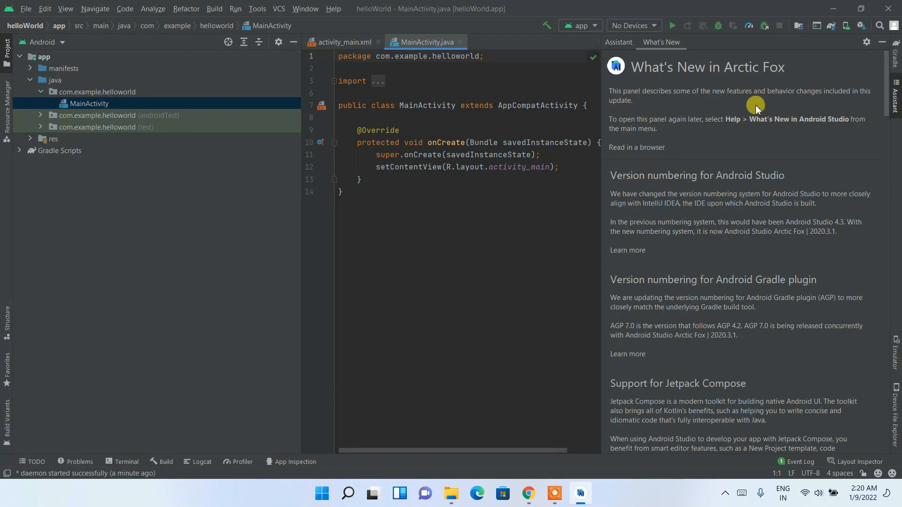
click(880, 42)
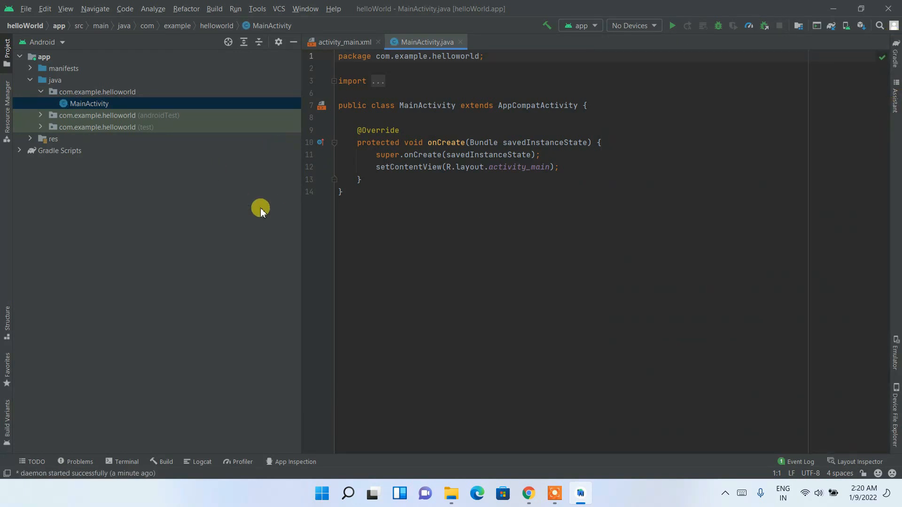
drag(299, 231, 181, 226)
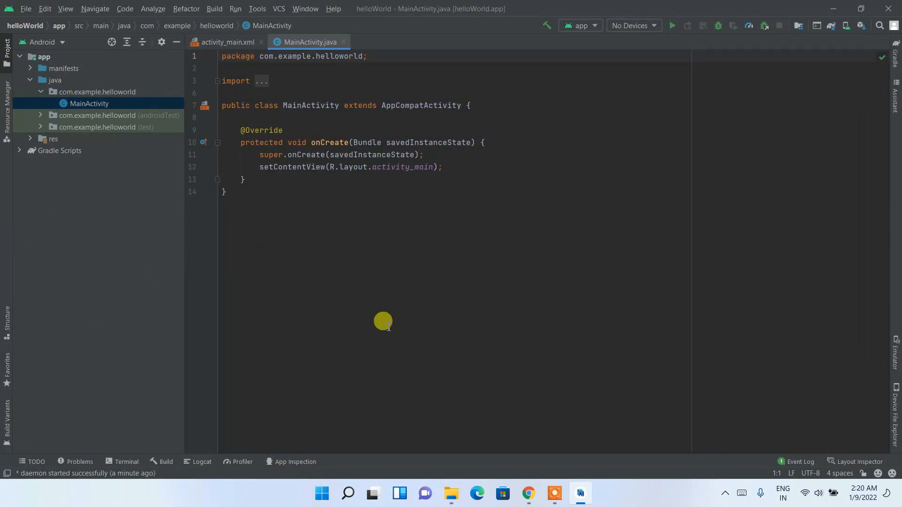
- Review the MainActivity.java code, then view activity_main.xml in its design and code views
key(ctrl+a)
click(385, 271)
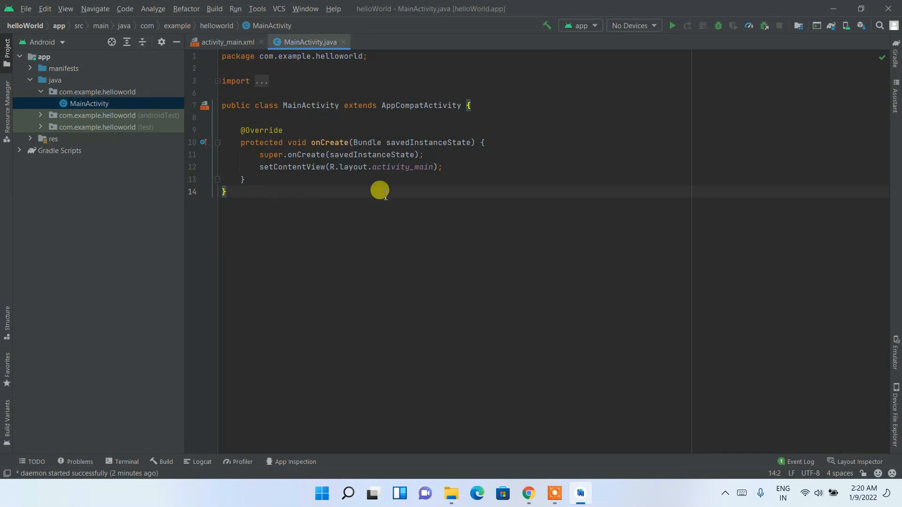
click(225, 43)
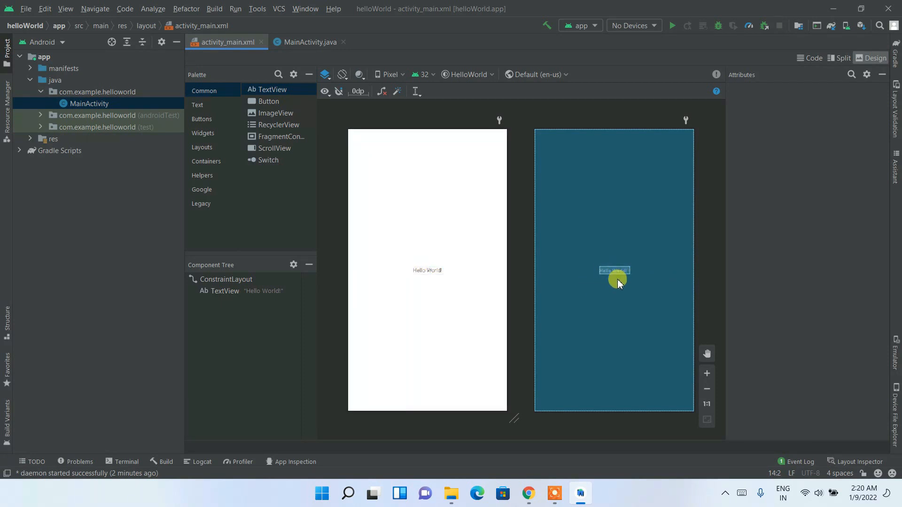
click(810, 58)
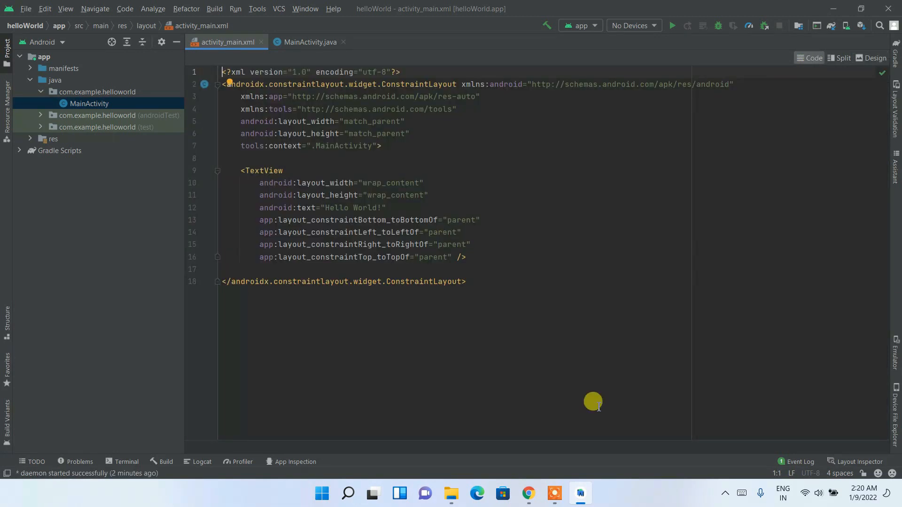
- Change the TextView's text in activity_main.xml to "Hello Geeky Script!" and preview the layout in the design view
drag(298, 209, 333, 211)
click(333, 215)
drag(274, 208, 348, 209)
click(386, 208)
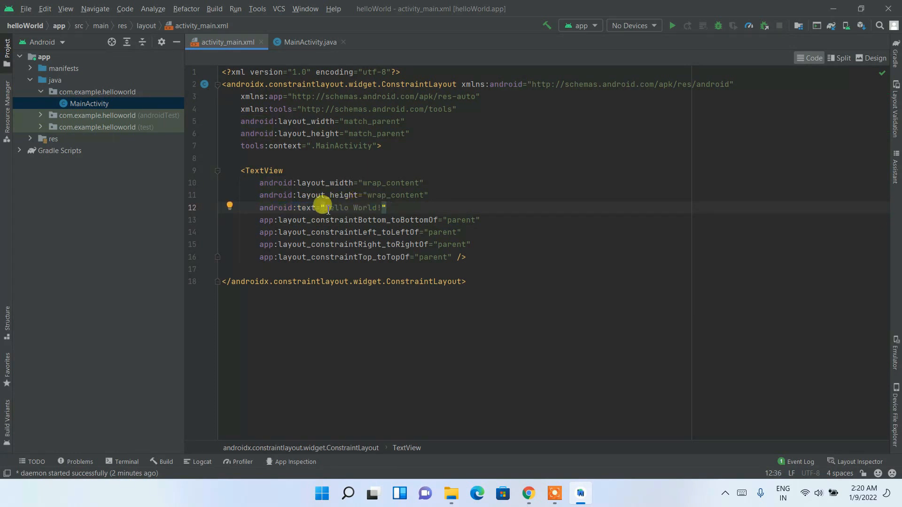
double_click(364, 207)
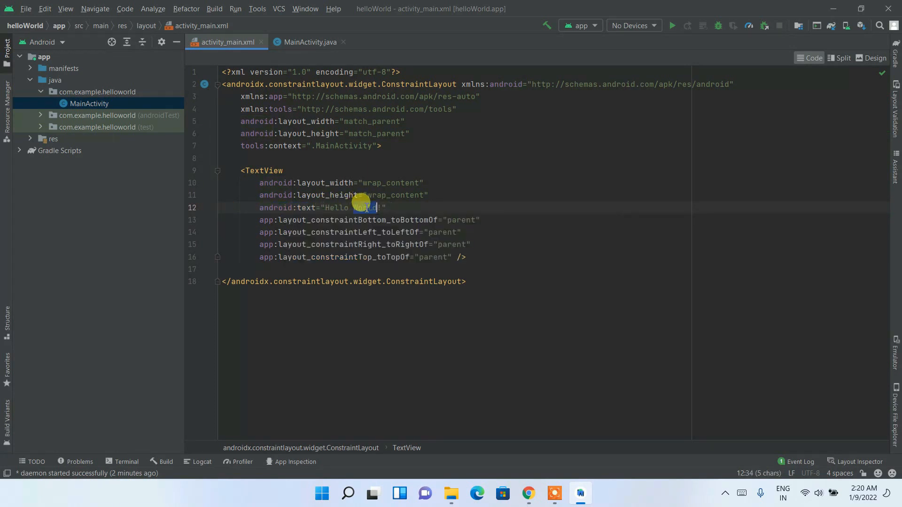
text(Geeky Script)
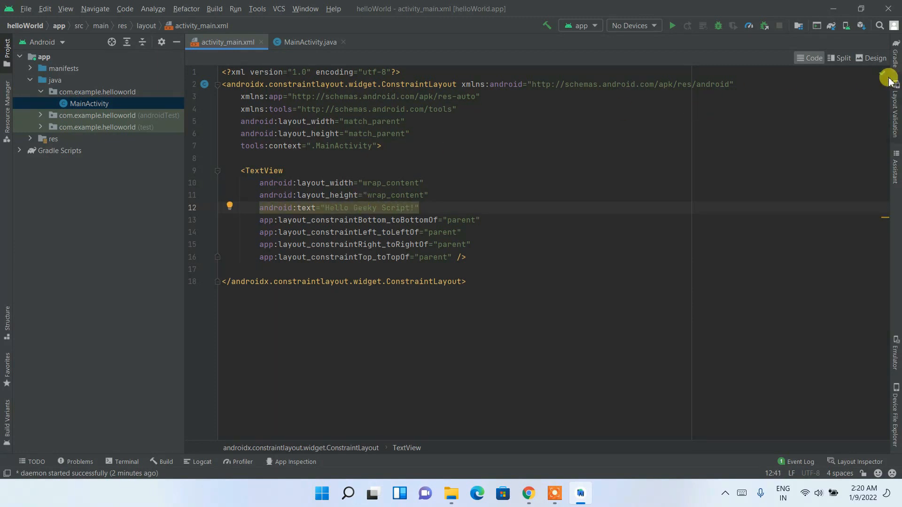
click(873, 59)
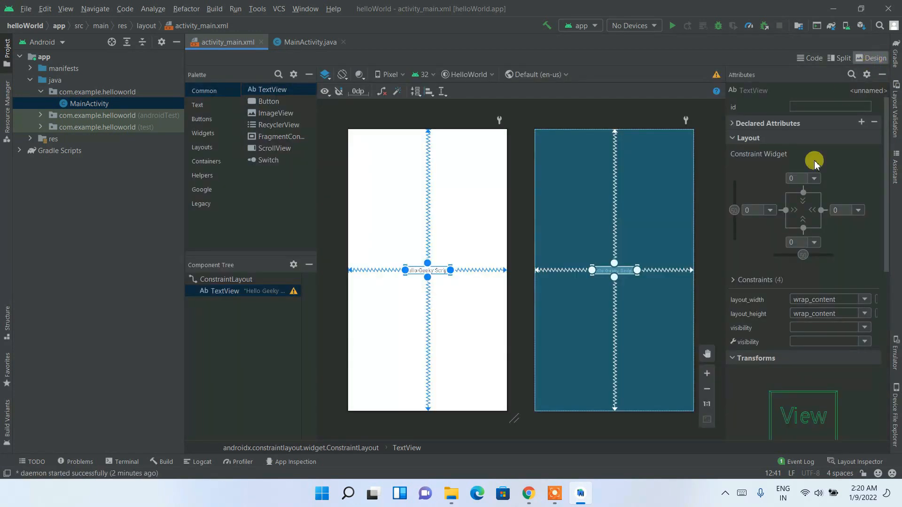
click(627, 299)
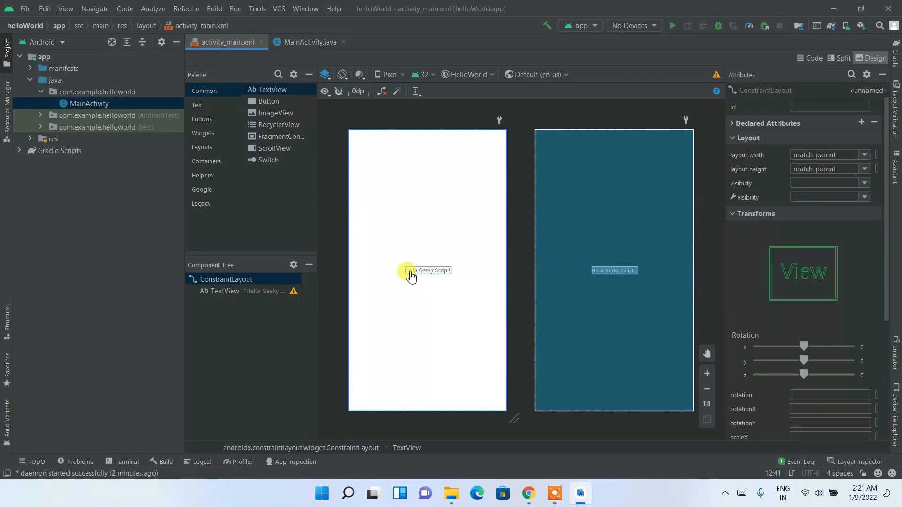
- Review the MainActivity.java code, especially the setContentView line that references the activity_main layout
click(290, 43)
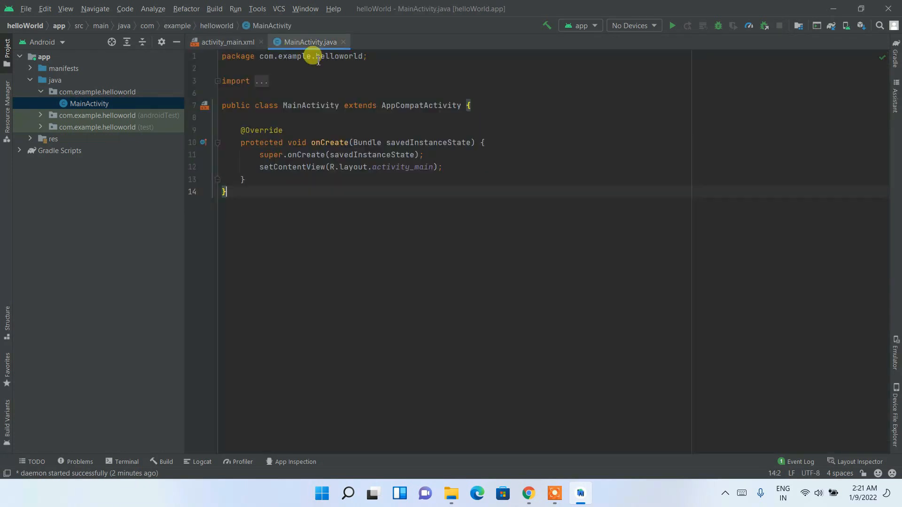
drag(355, 206, 232, 83)
click(388, 240)
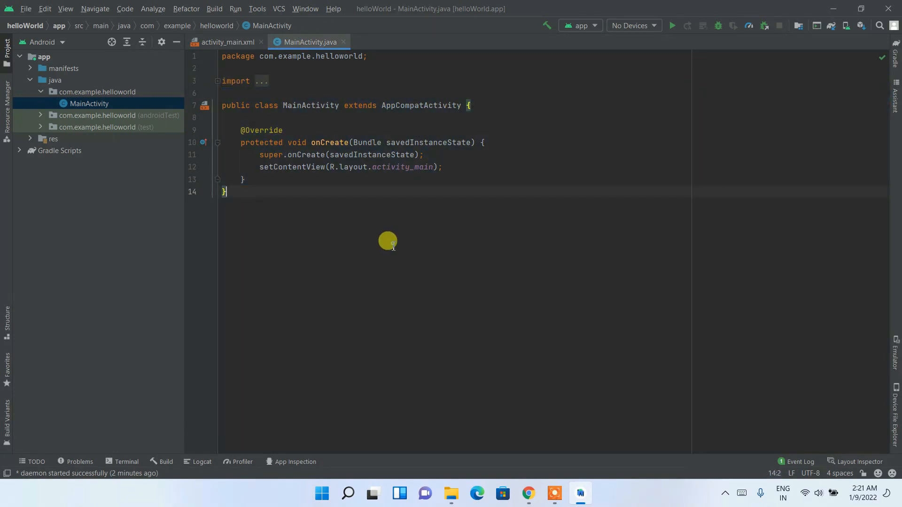
drag(369, 170, 424, 168)
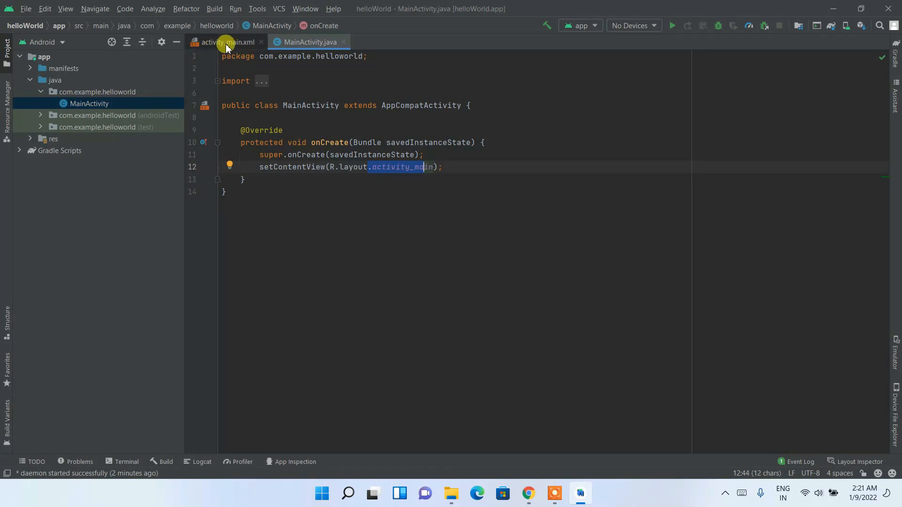
drag(470, 165, 140, 146)
click(399, 214)
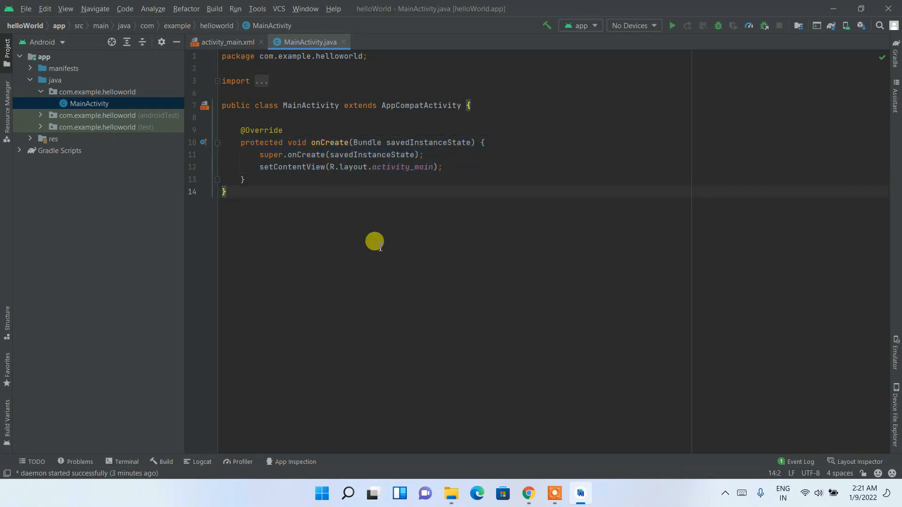
key(ctrl+a)
click(437, 240)
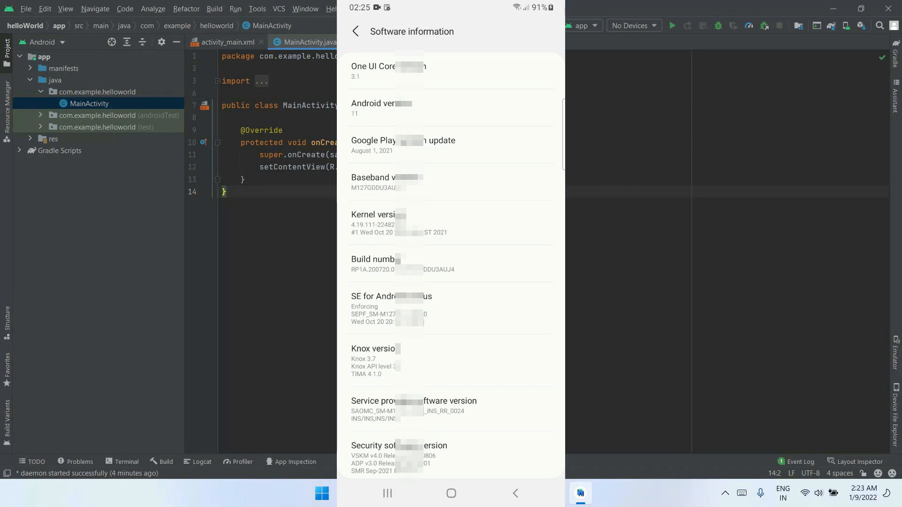
- Unlock developer mode on the phone by selecting the build number seven times in its software information
click(451, 264)
click(451, 264)
click(451, 264)
click(451, 264)
click(451, 264)
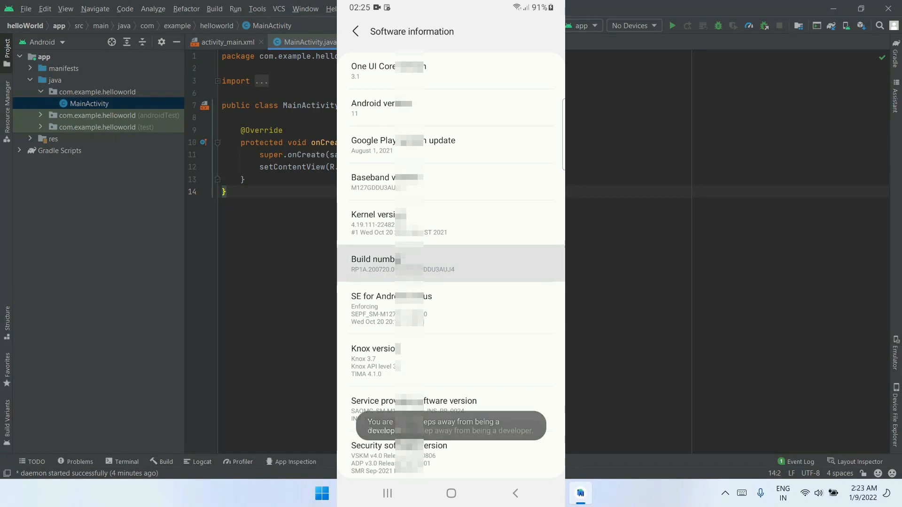
click(451, 264)
click(450, 264)
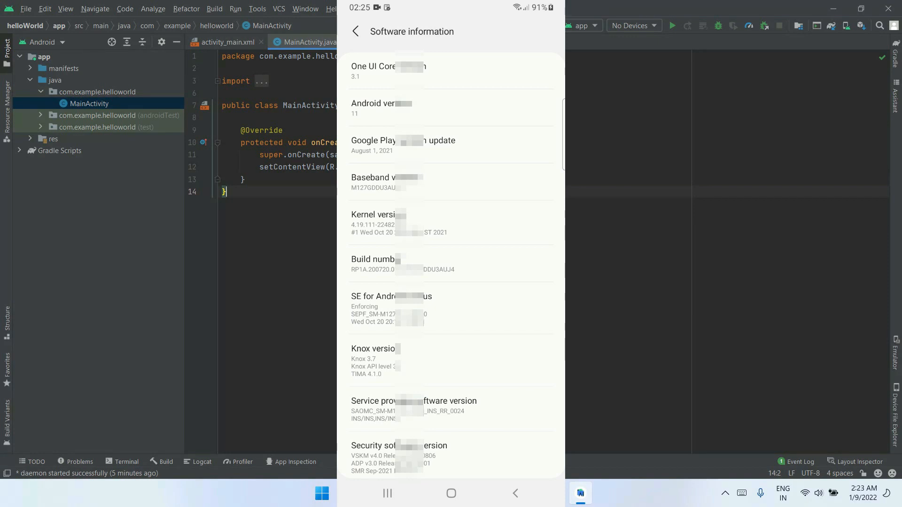
- Return to the phone's main settings and turn on USB debugging in Developer options
click(356, 31)
click(355, 32)
scroll(451, 281, down, 1)
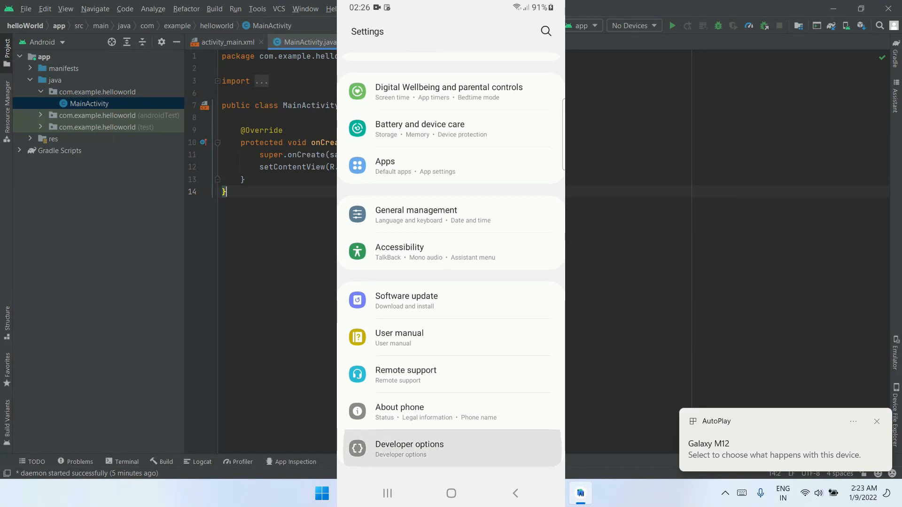
scroll(451, 448, down, 1)
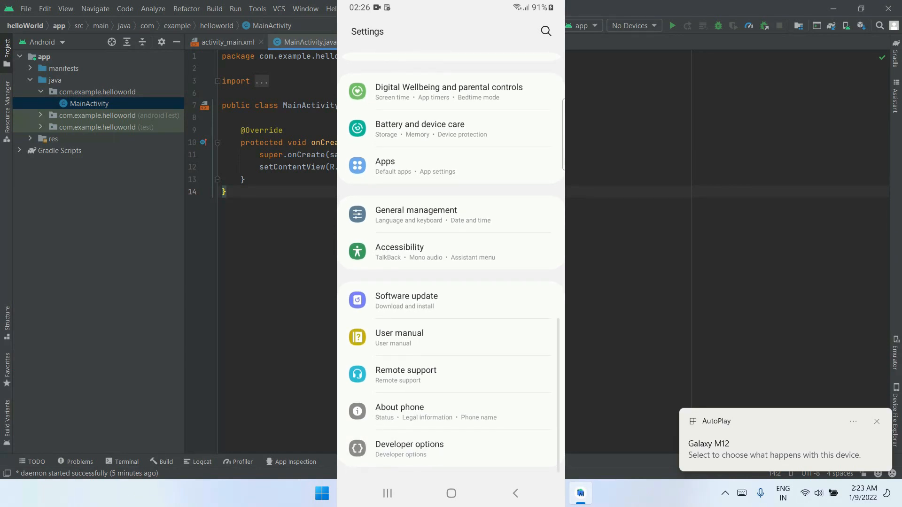
click(451, 449)
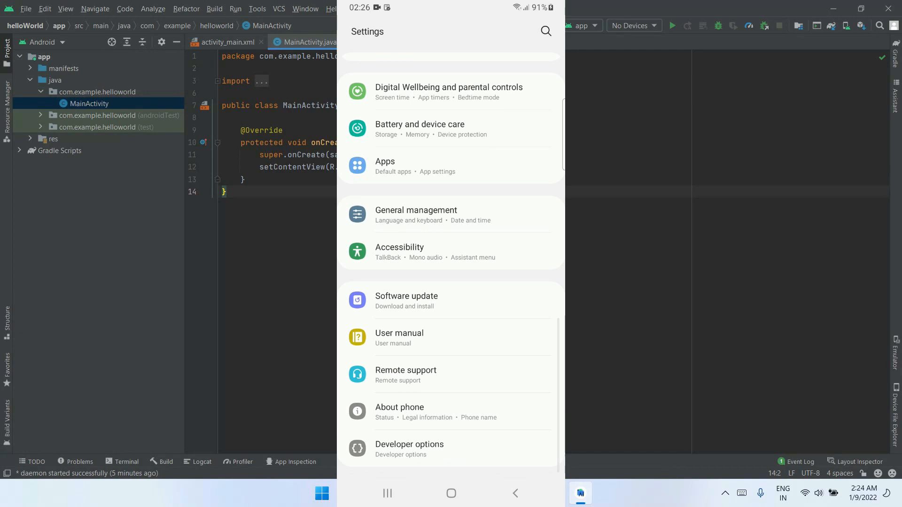
click(451, 448)
scroll(451, 253, down, 5)
scroll(451, 289, up, 5)
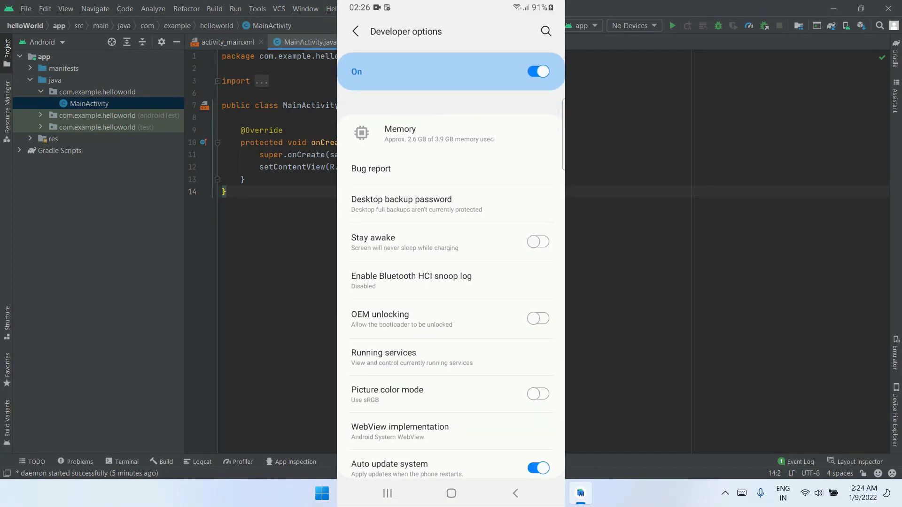
scroll(451, 291, down, 7)
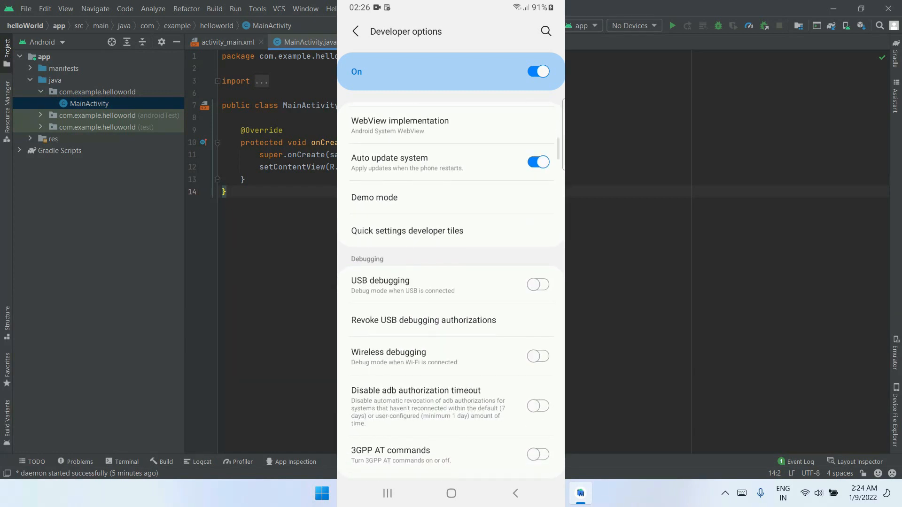
click(538, 246)
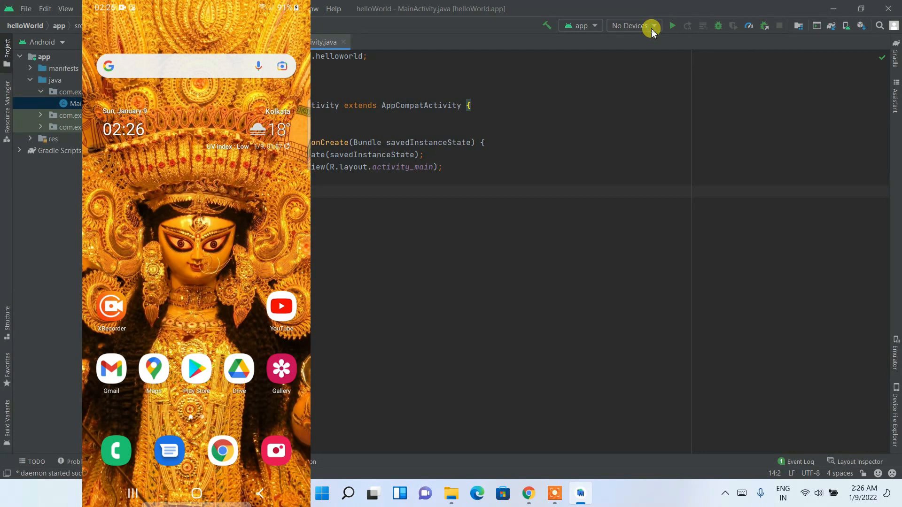
- Try to run the app on the connected samsung SM-M127G phone
click(637, 25)
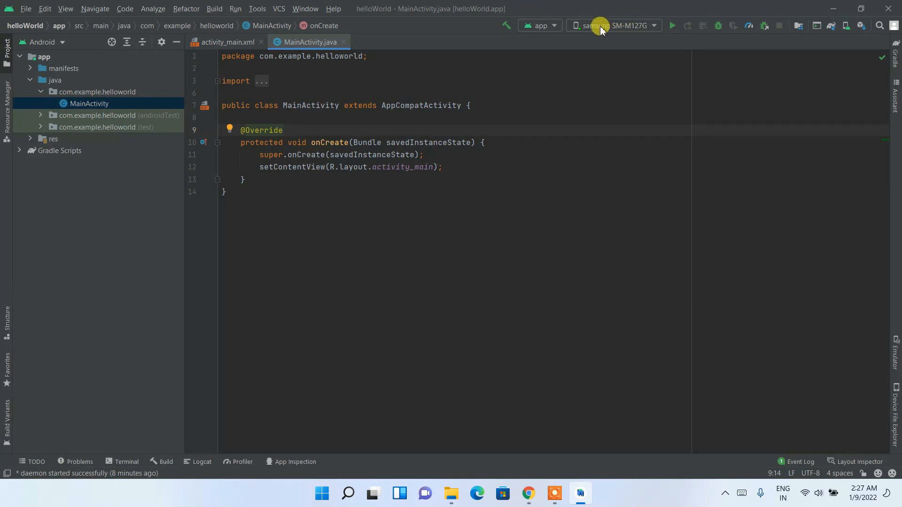
click(674, 28)
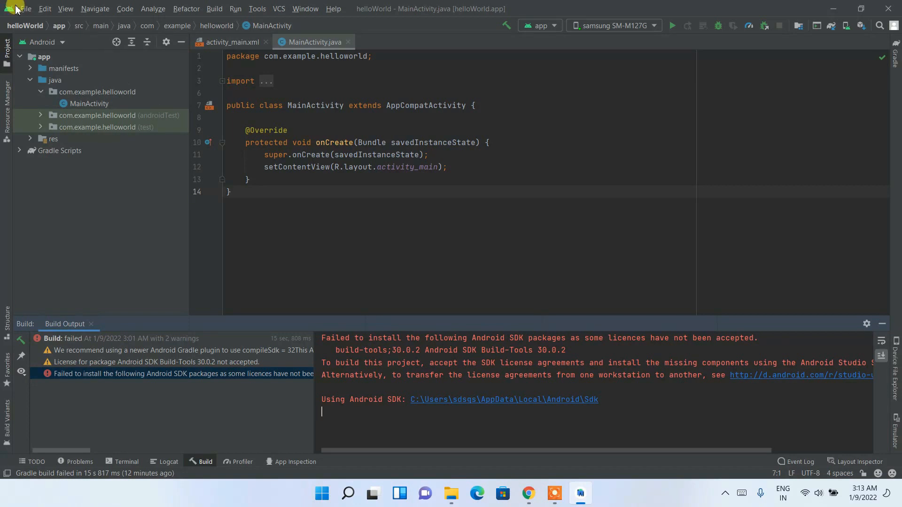
- Show the available SDK Tools in the Android SDK section of the IDE's system settings
click(23, 9)
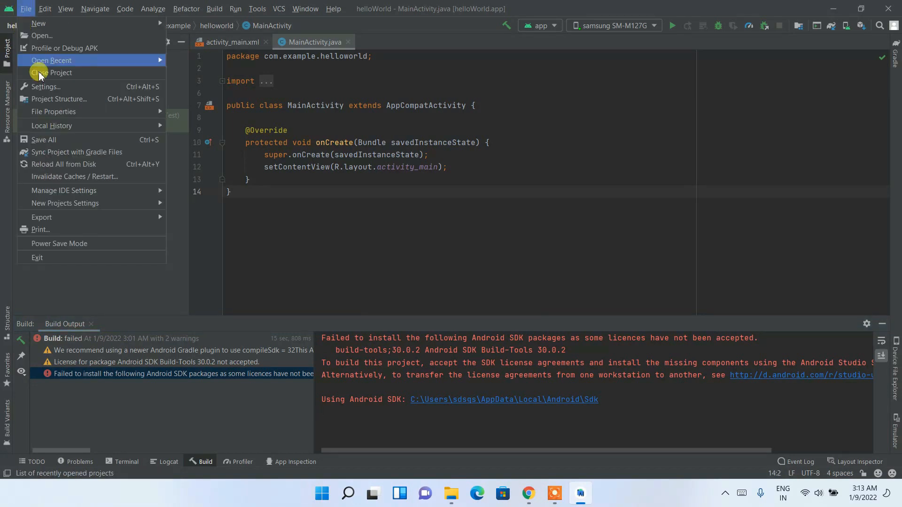
click(45, 87)
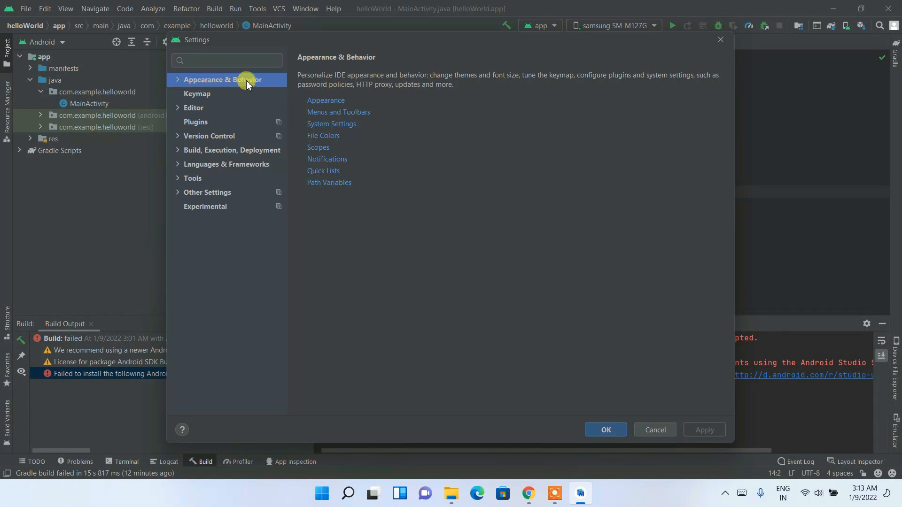
click(179, 80)
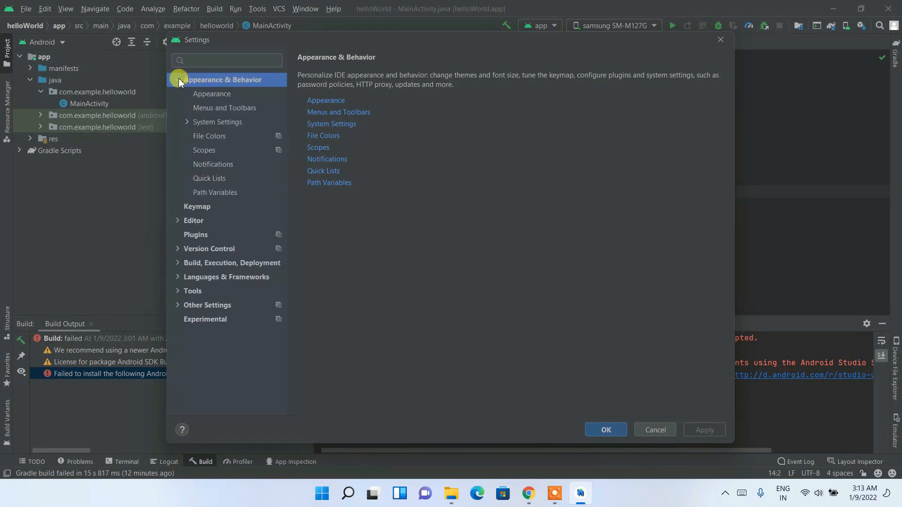
click(212, 126)
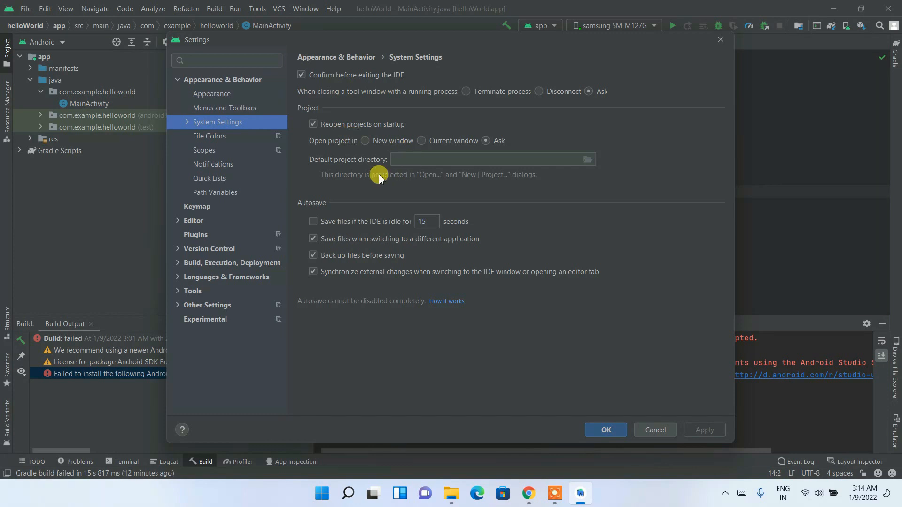
click(190, 124)
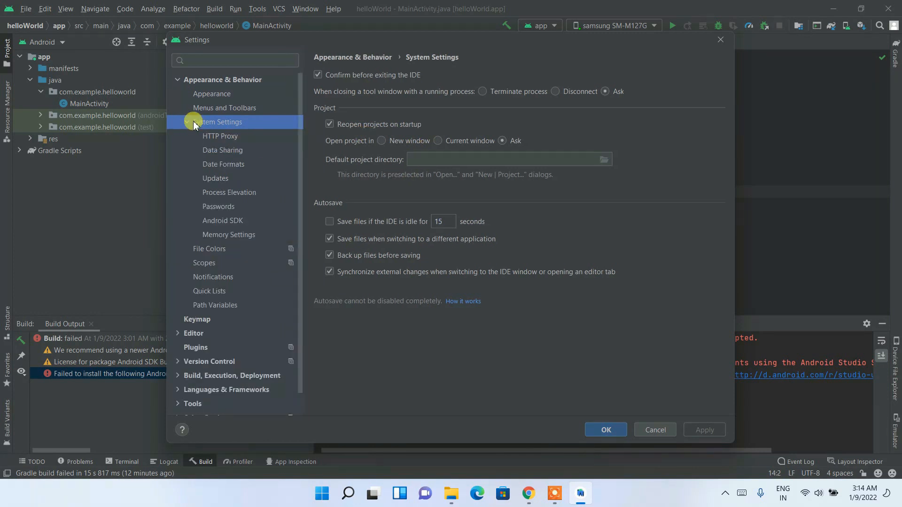
click(217, 221)
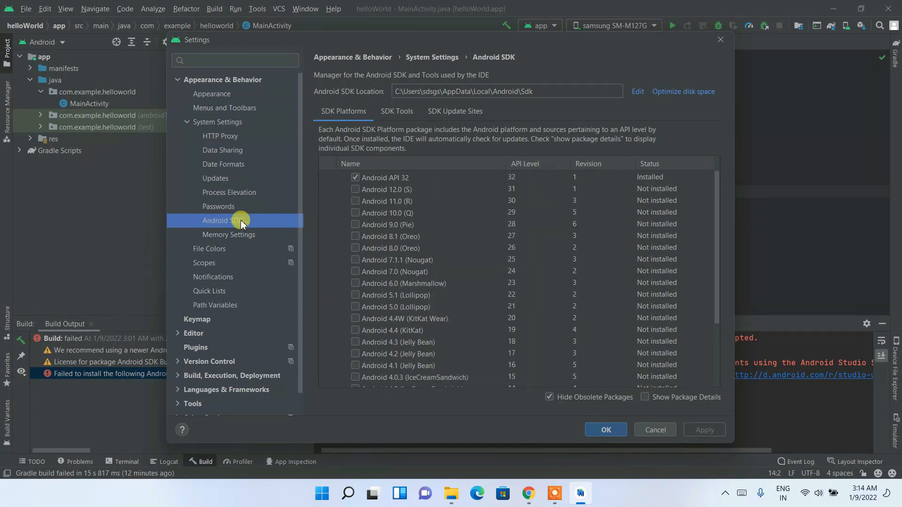
click(392, 115)
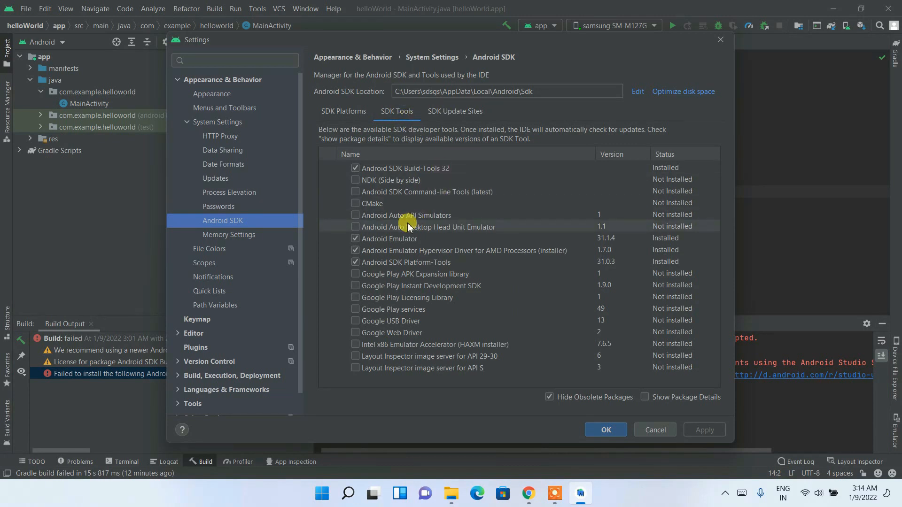
- Install Android SDK Command-line Tools (latest), accepting the android-sdk-license agreement
click(402, 193)
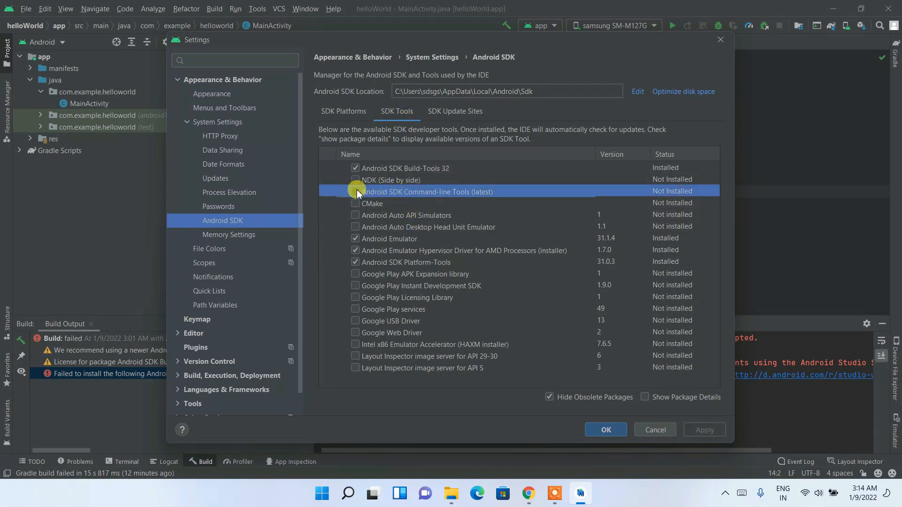
click(355, 192)
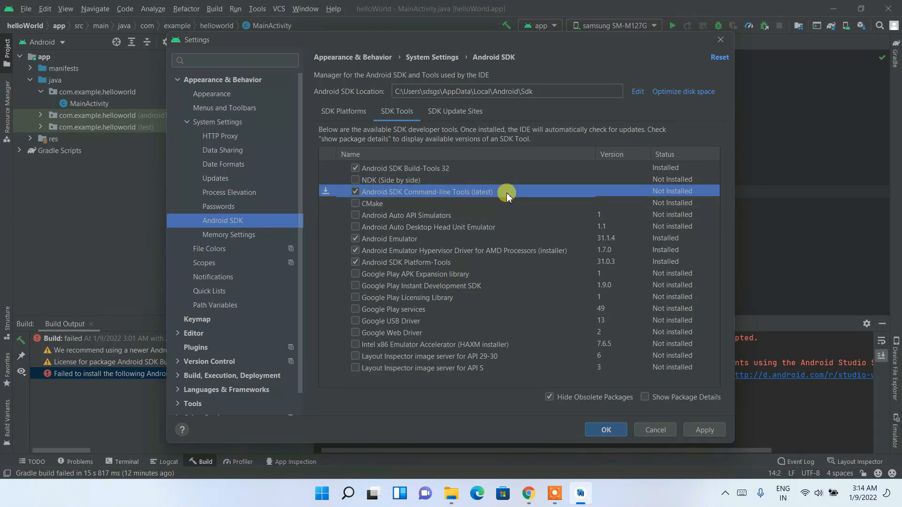
click(609, 429)
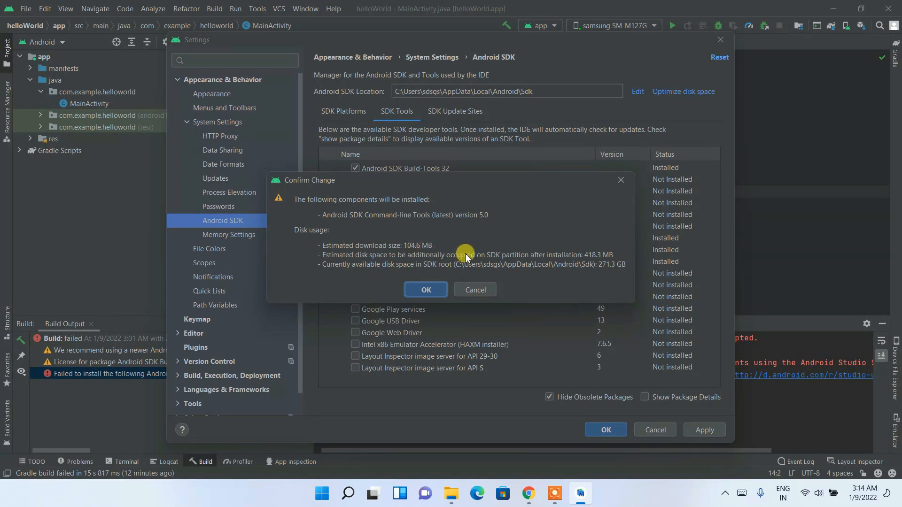
click(425, 291)
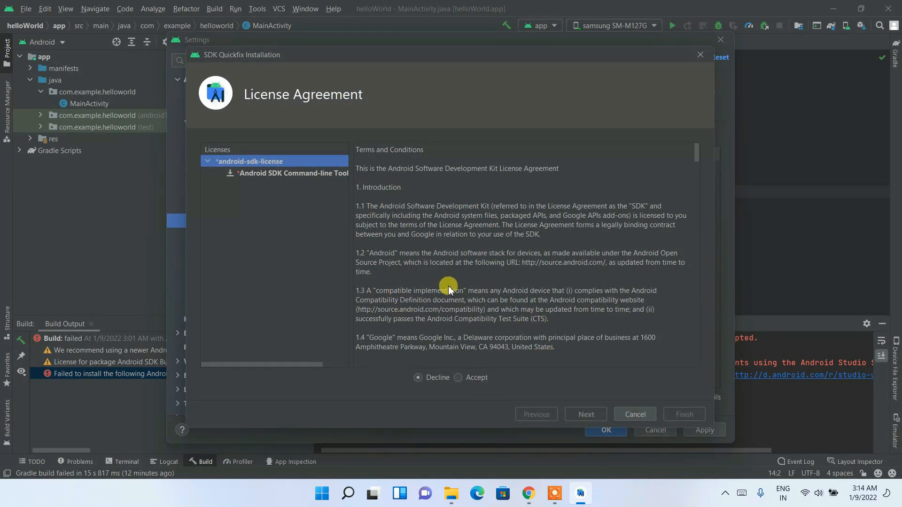
click(458, 378)
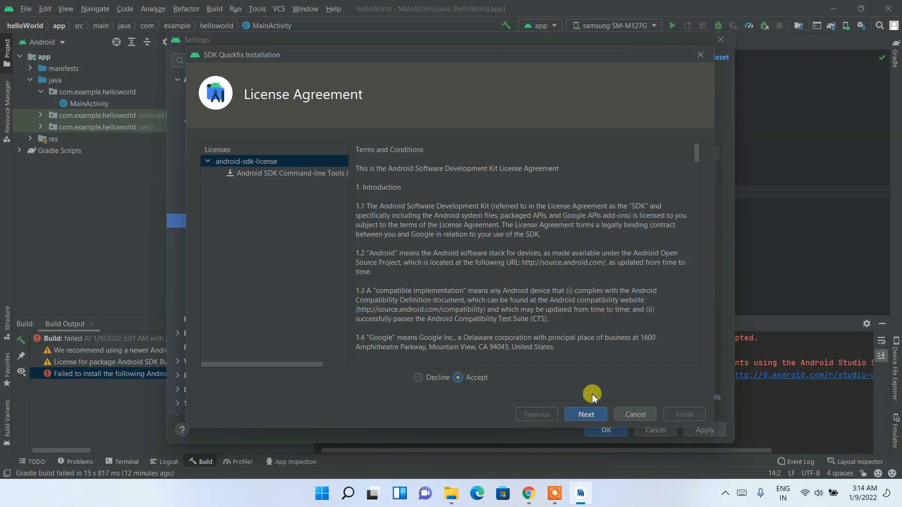
click(591, 416)
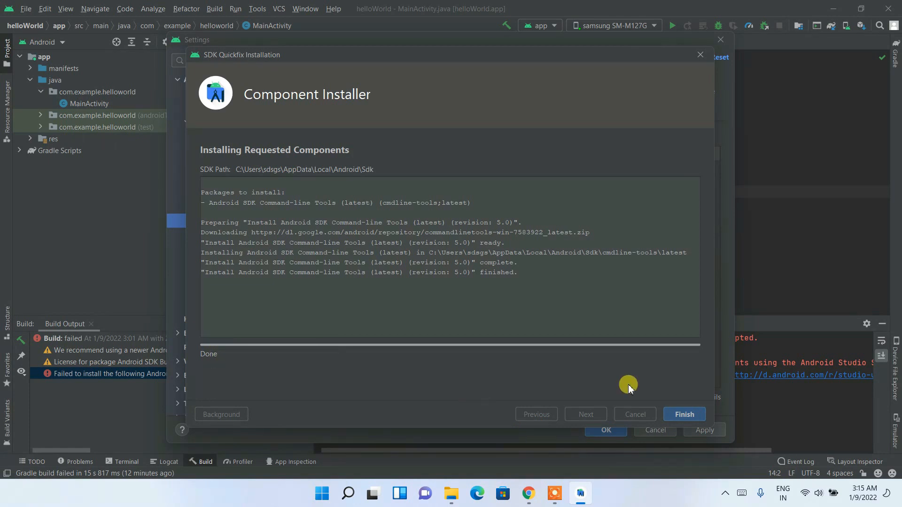
click(683, 414)
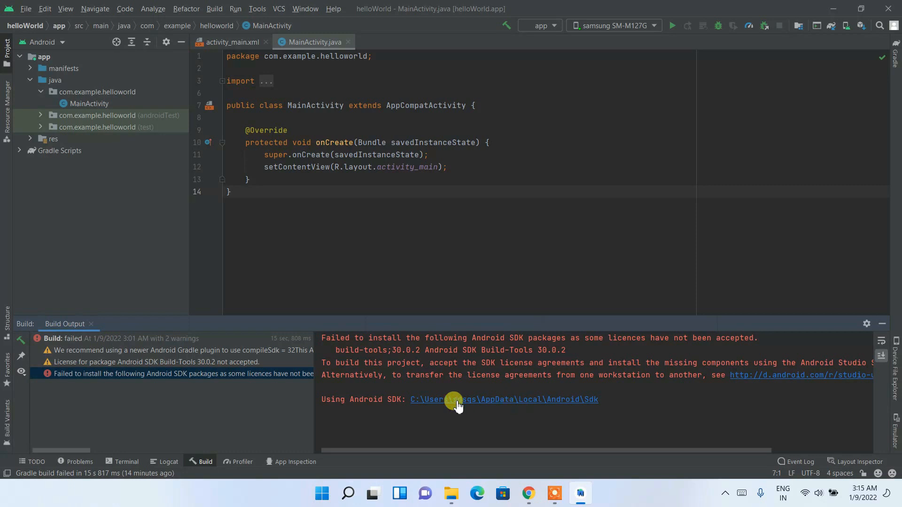
- Open the Android SDK folder linked in the build error and browse to cmdline-tools\latest\bin
click(492, 404)
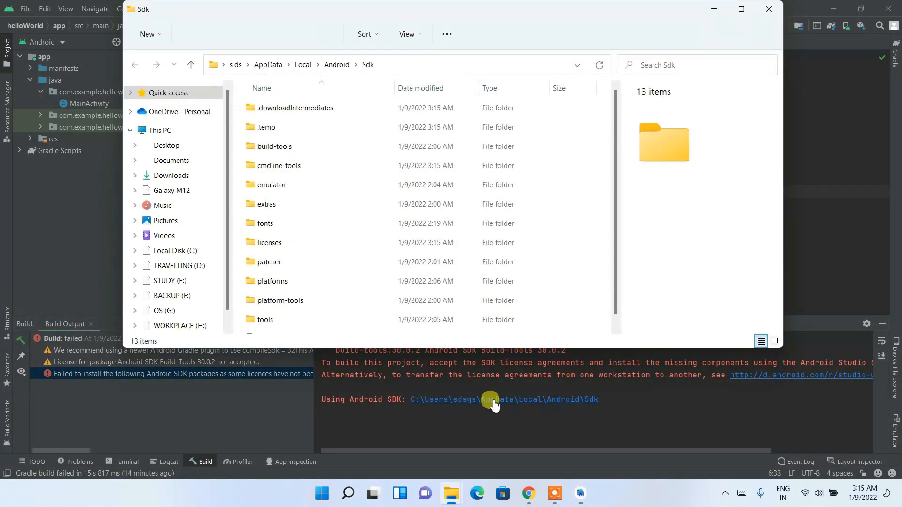
click(746, 12)
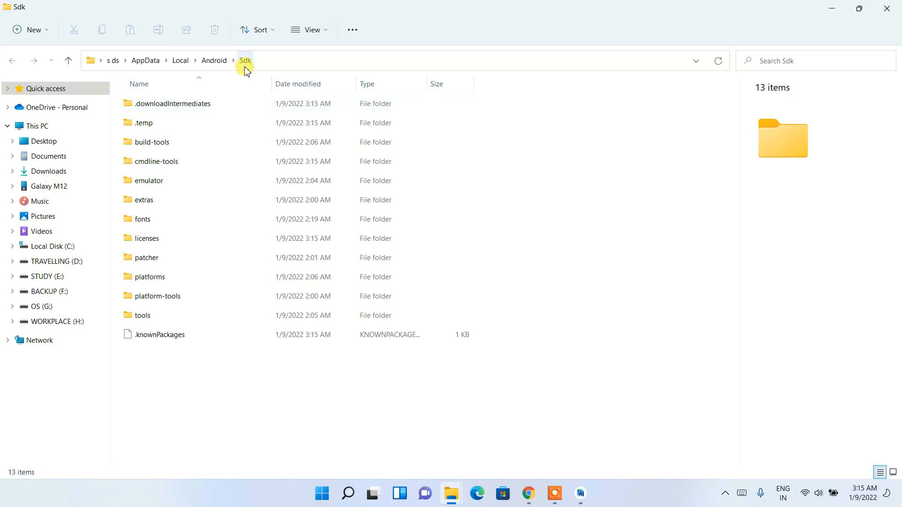
click(146, 162)
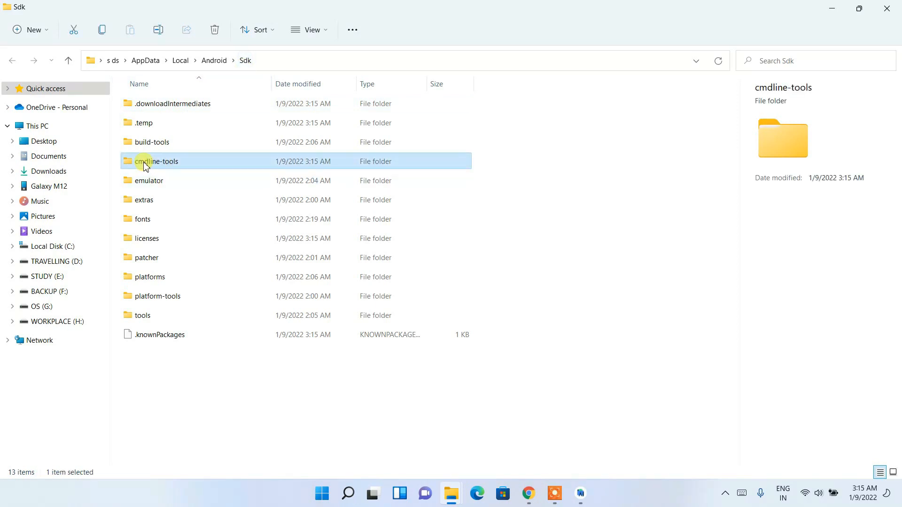
double_click(187, 165)
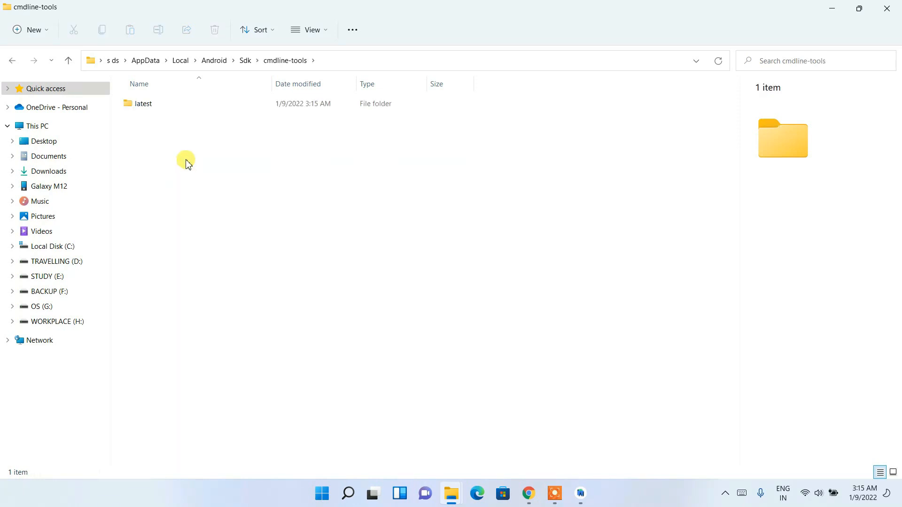
double_click(187, 109)
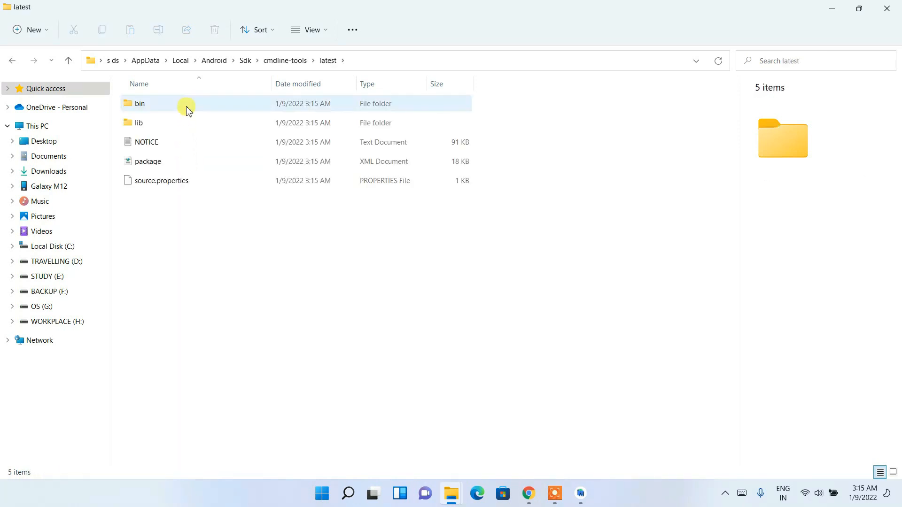
double_click(187, 105)
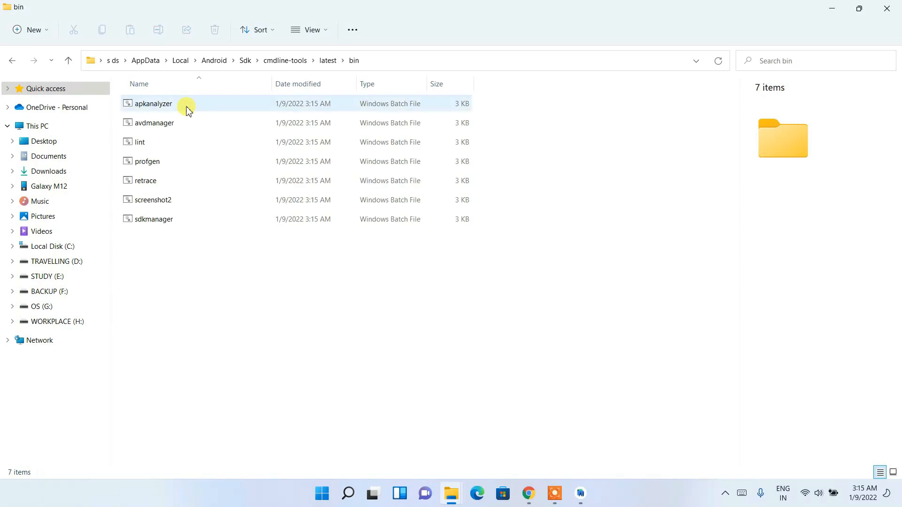
drag(164, 266, 270, 100)
click(226, 333)
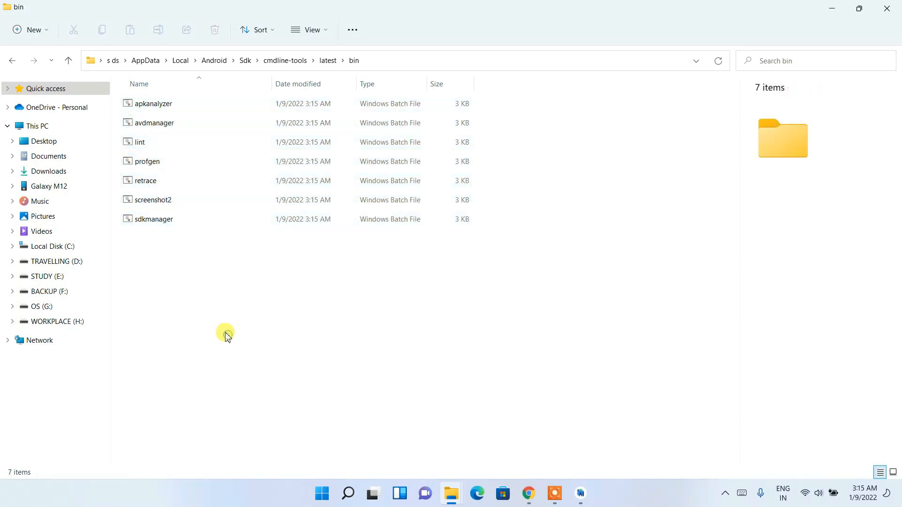
- Open a Command Prompt window in the bin folder that contains sdkmanager
click(168, 221)
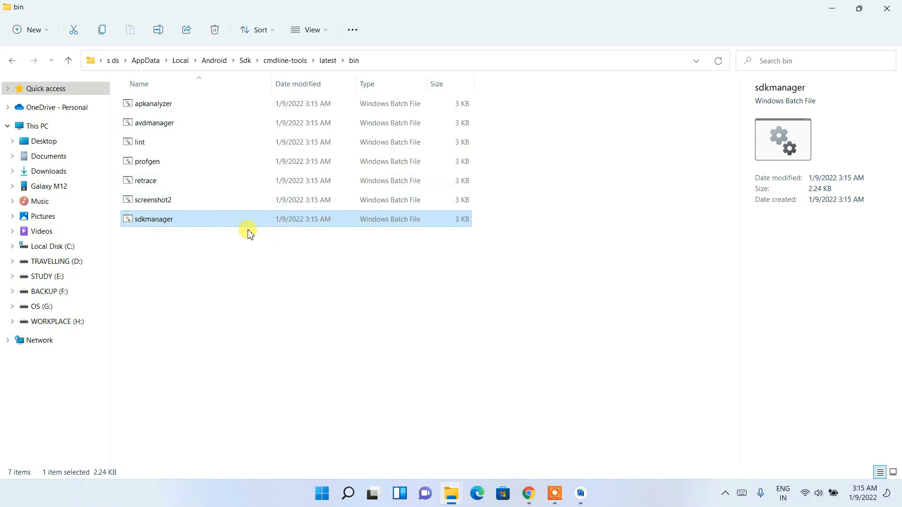
click(413, 61)
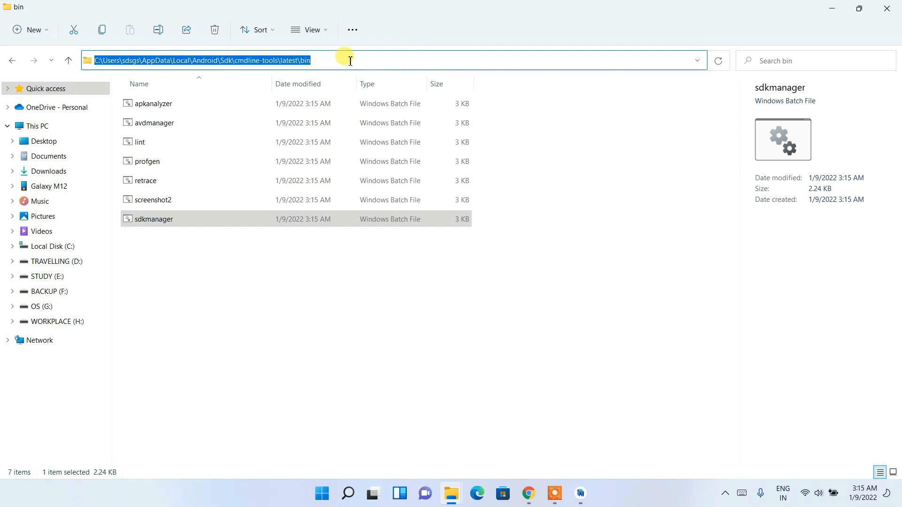
text(cmd)
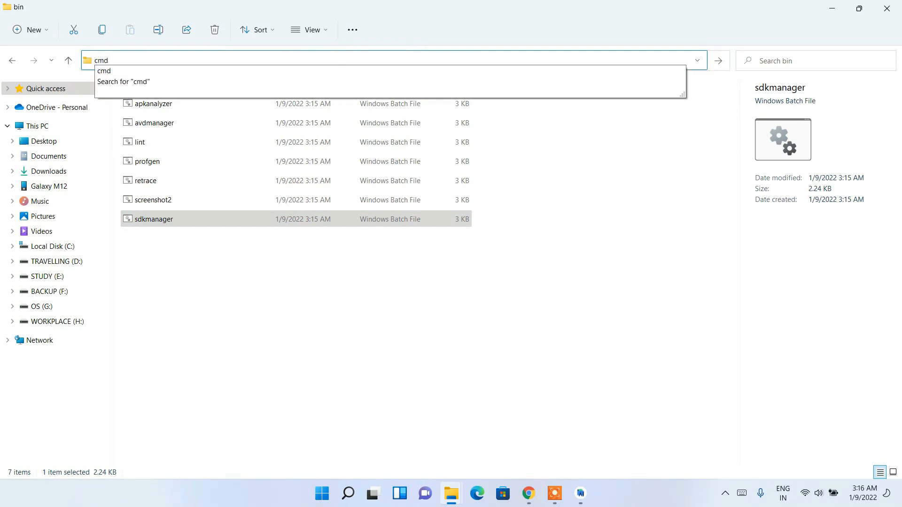
key(Return)
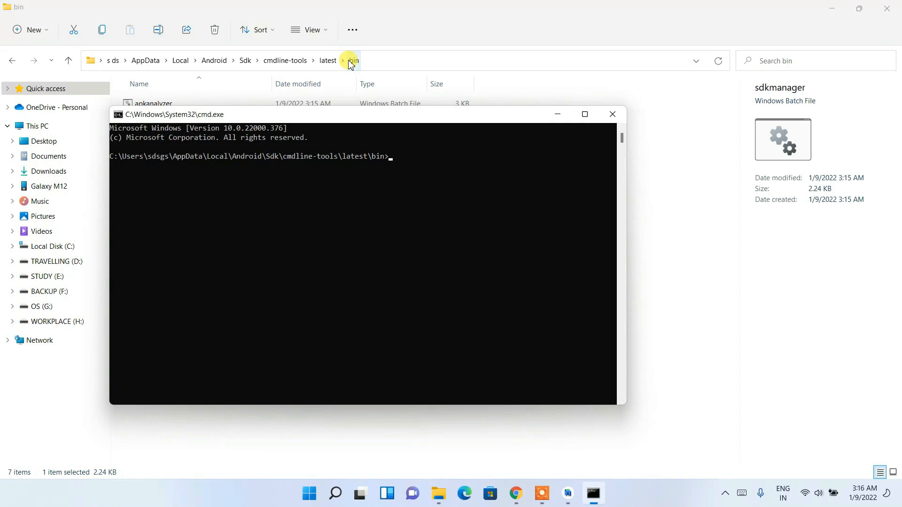
drag(348, 118, 389, 243)
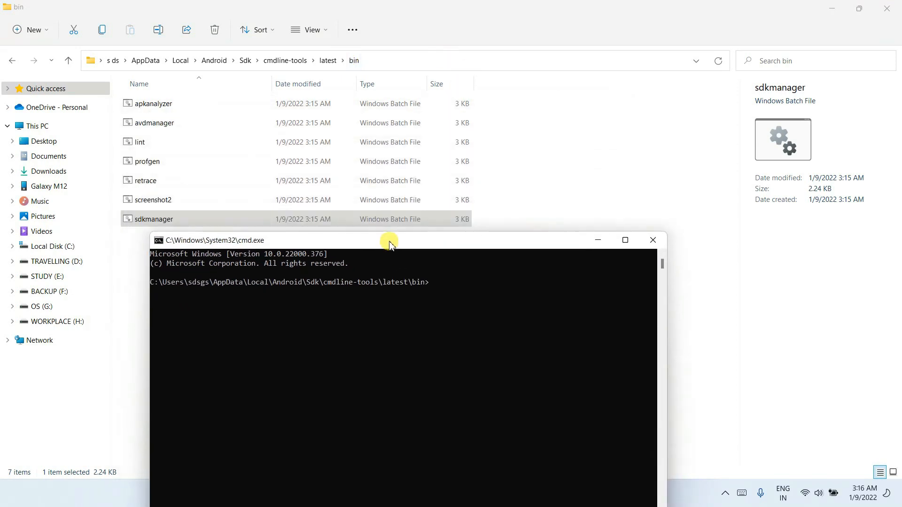
drag(467, 239, 580, 111)
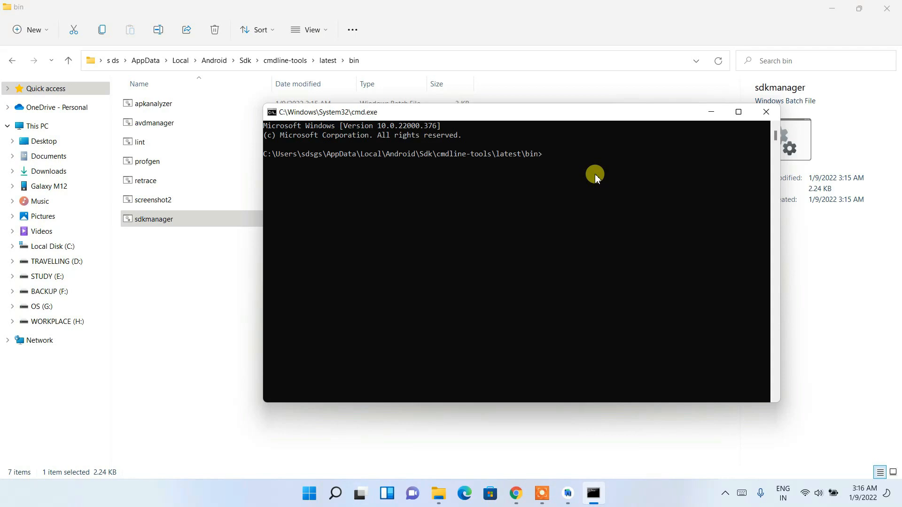
- Run sdkmanager --licenses and agree to review the licenses that have not been accepted
text(sdkmanage)
text(r --licenses)
key(Return)
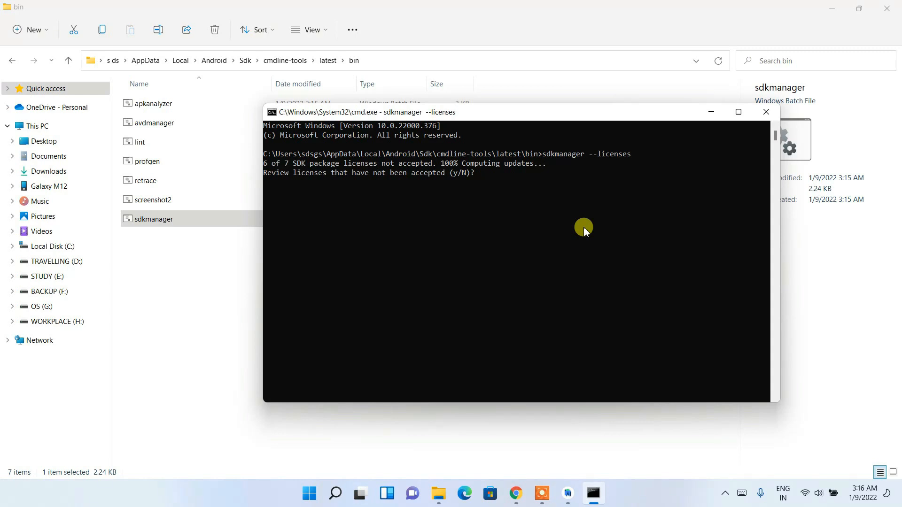
text(y)
key(Return)
- Accept each of the outstanding SDK package licenses by answering y
text(y)
key(Return)
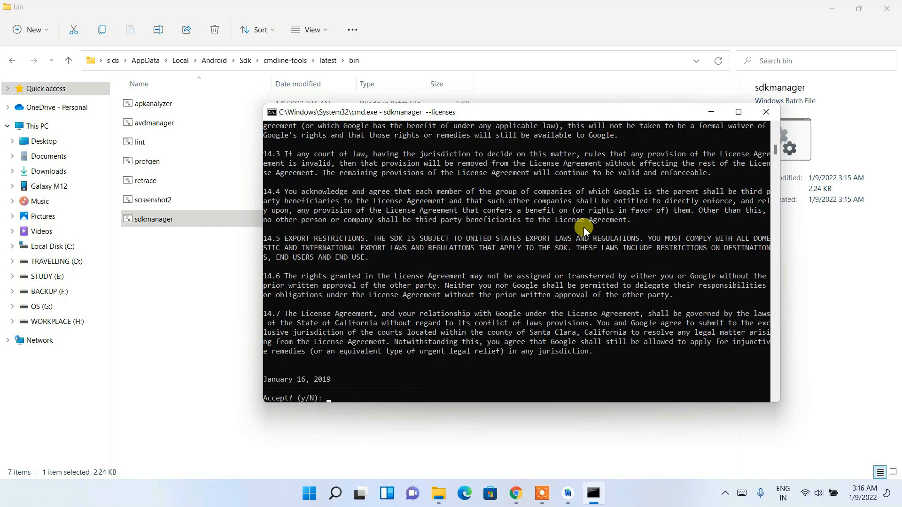
text(y)
key(Return)
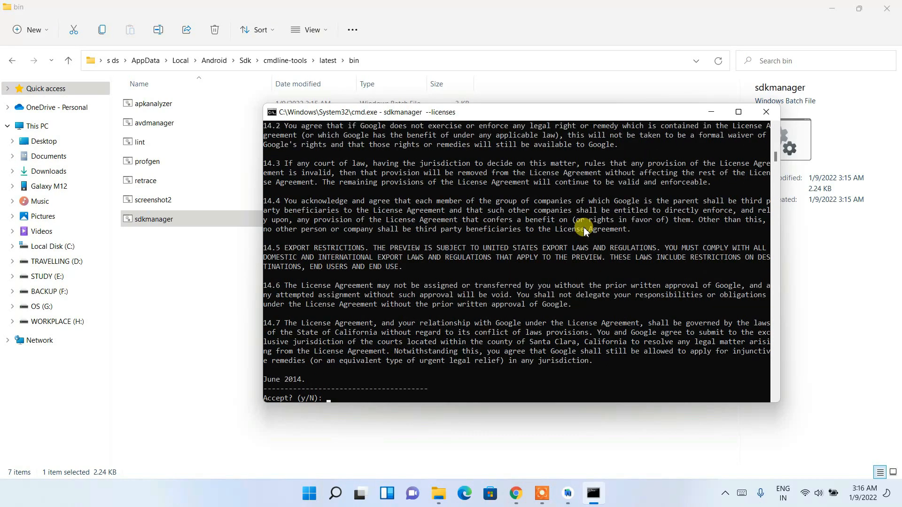
text(y)
key(Return)
text(y)
key(Return)
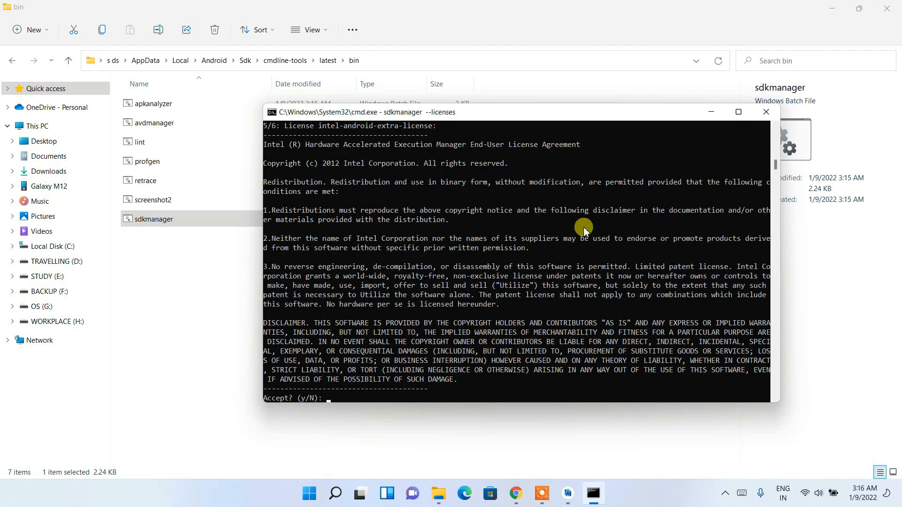
text(y)
key(Return)
text(y)
key(Return)
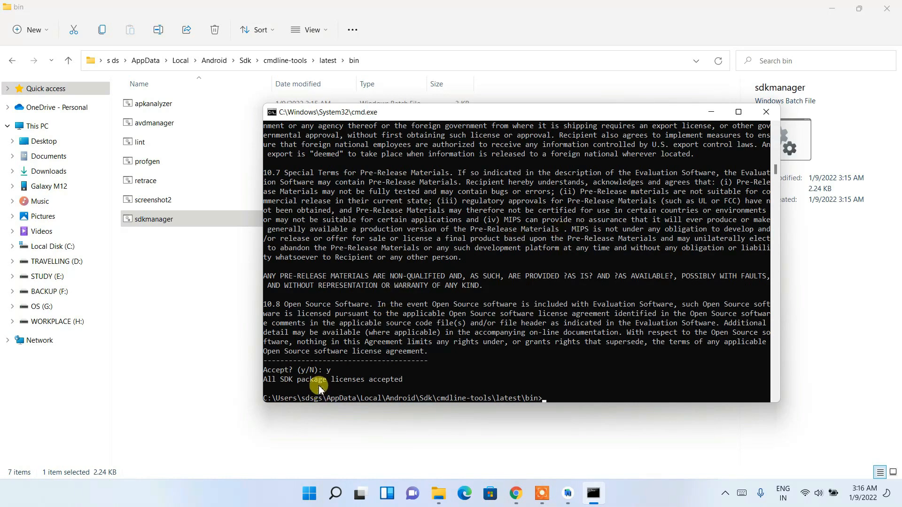
- Minimize the Command Prompt and File Explorer windows, return to Android Studio and run the app on the samsung SM-M127G phone
click(421, 379)
drag(421, 379, 264, 370)
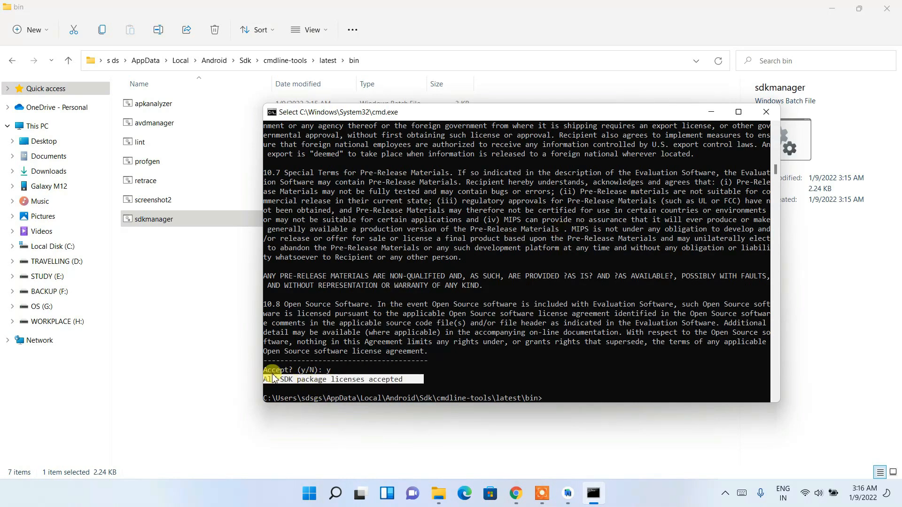
click(552, 360)
click(712, 113)
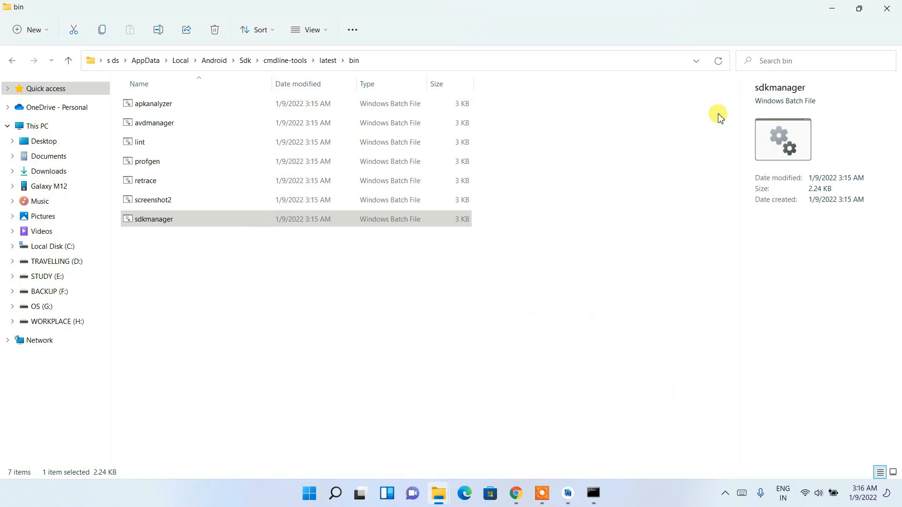
click(844, 6)
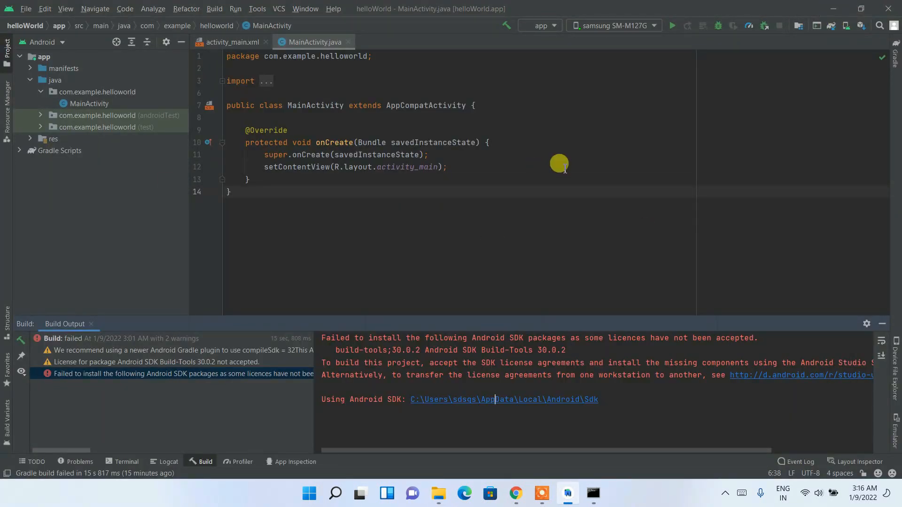
click(672, 26)
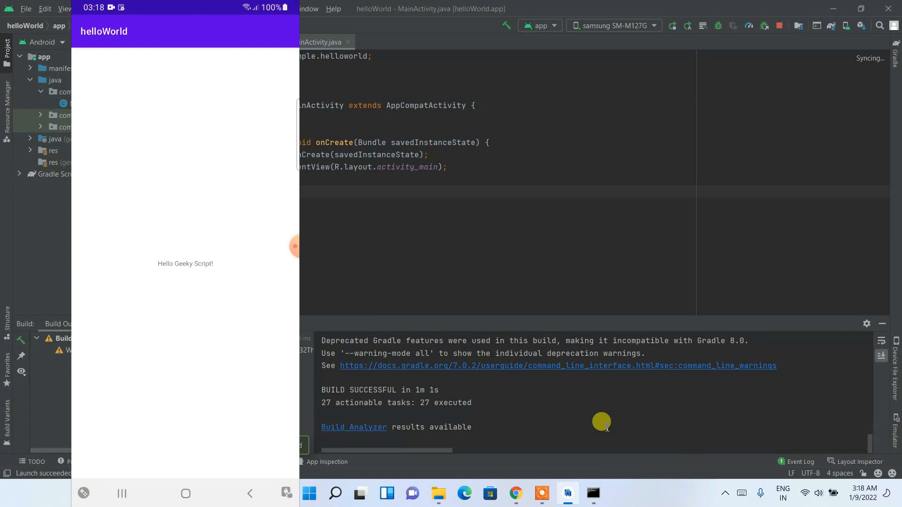
- Shorten the TextView text in the activity_main.xml code to "Geeky Script!", then stop the app and run it again on the phone
click(229, 42)
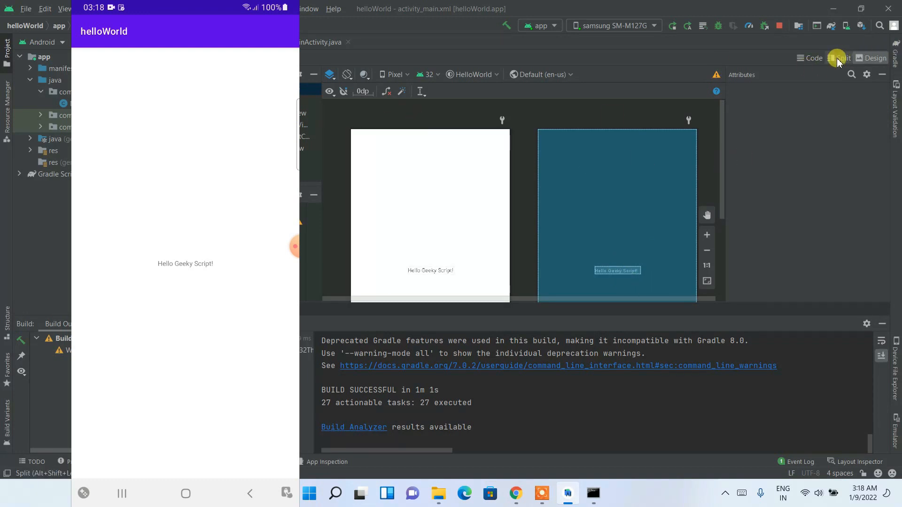
click(808, 58)
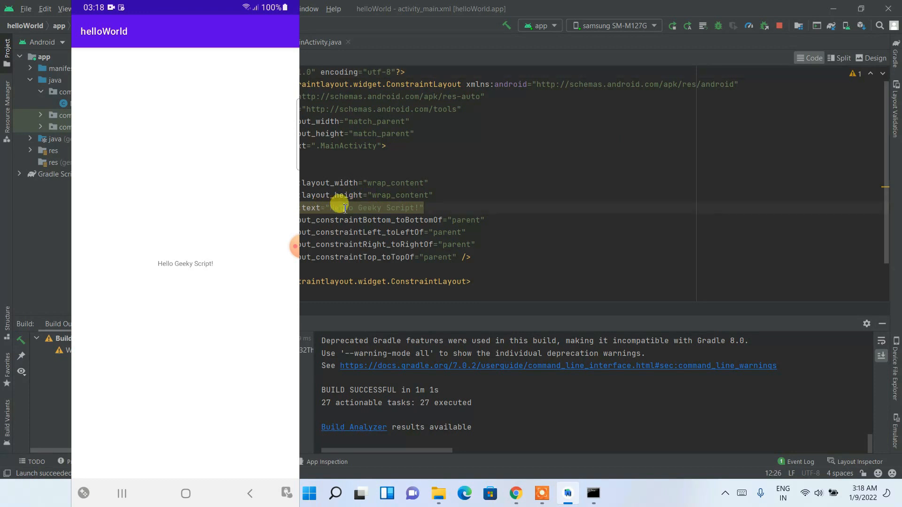
double_click(348, 209)
key(Delete)
key(Delete)
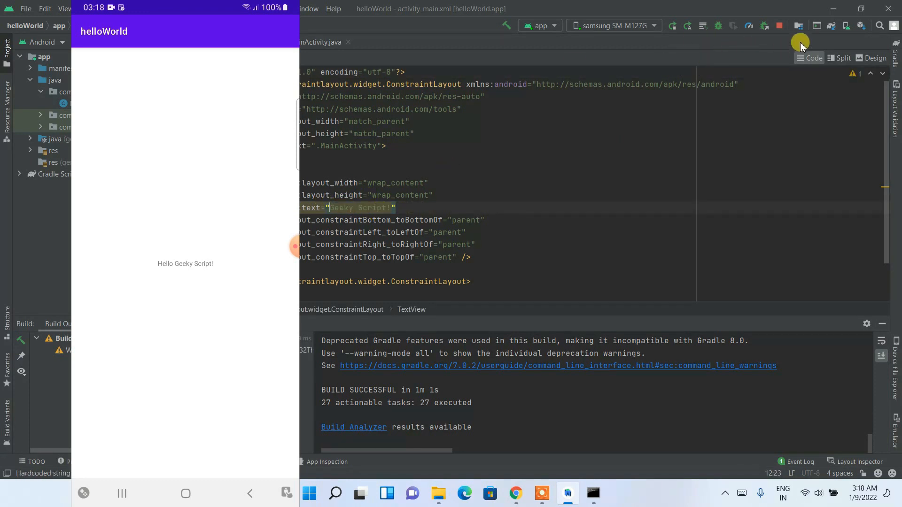
click(781, 28)
click(673, 25)
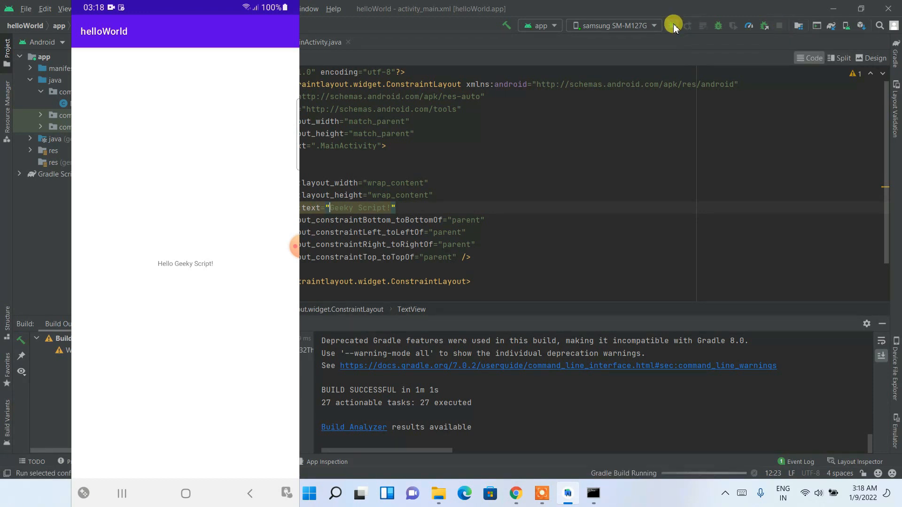